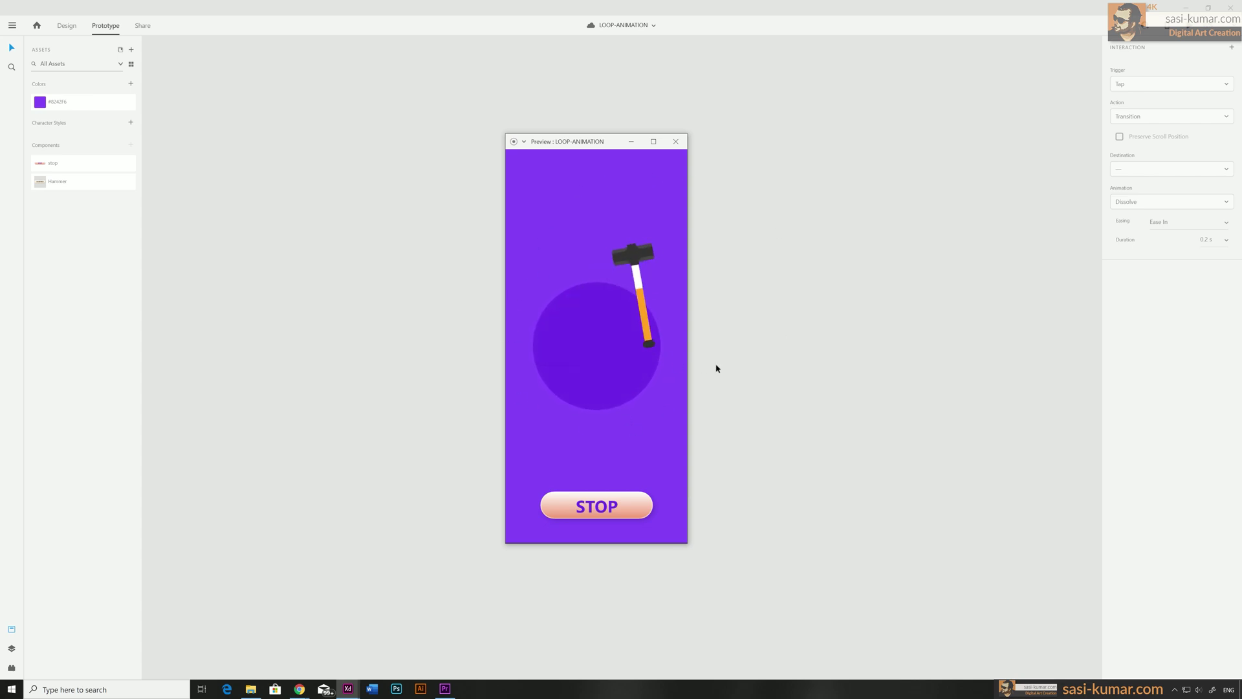
Stop the looping hammer swing in the preview, restart it with HAMMER, then stop it again.
click(630, 512)
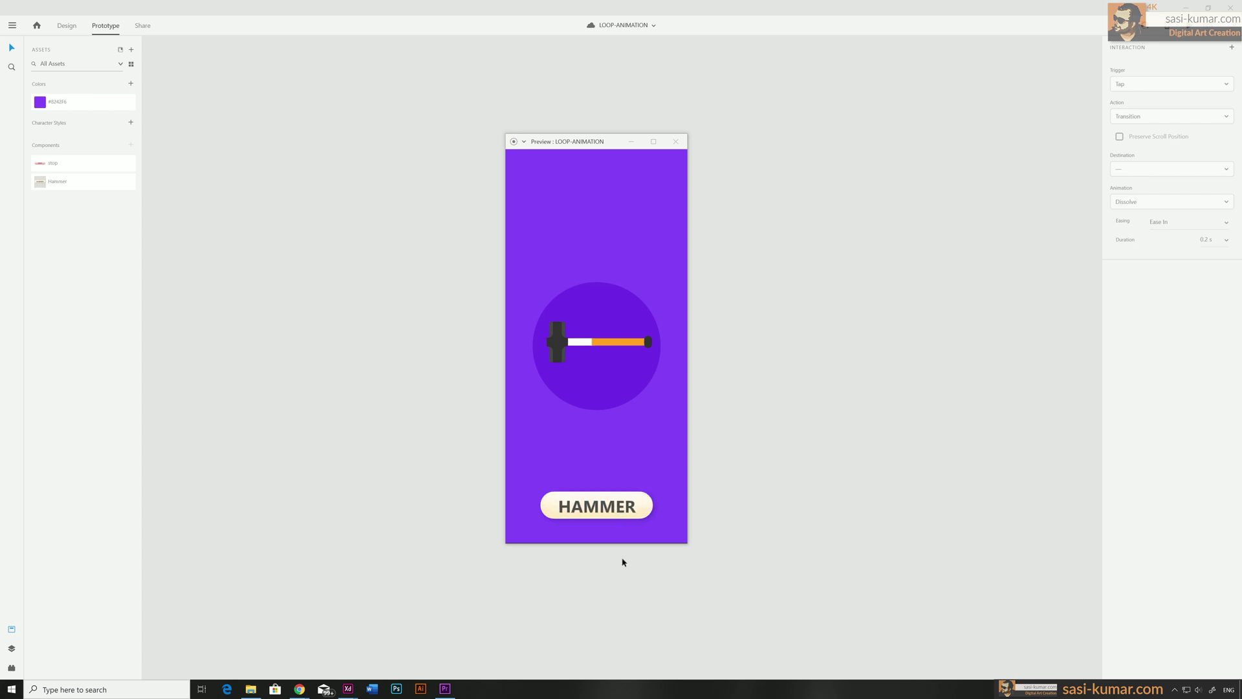
click(644, 512)
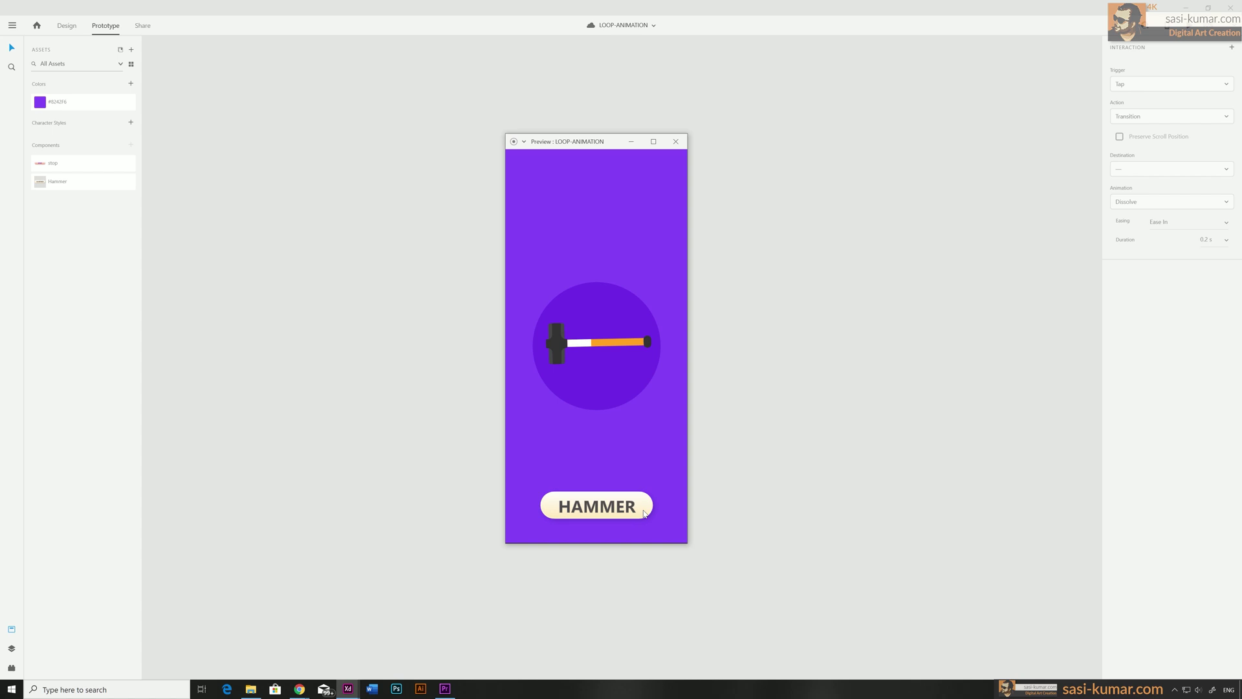
click(644, 513)
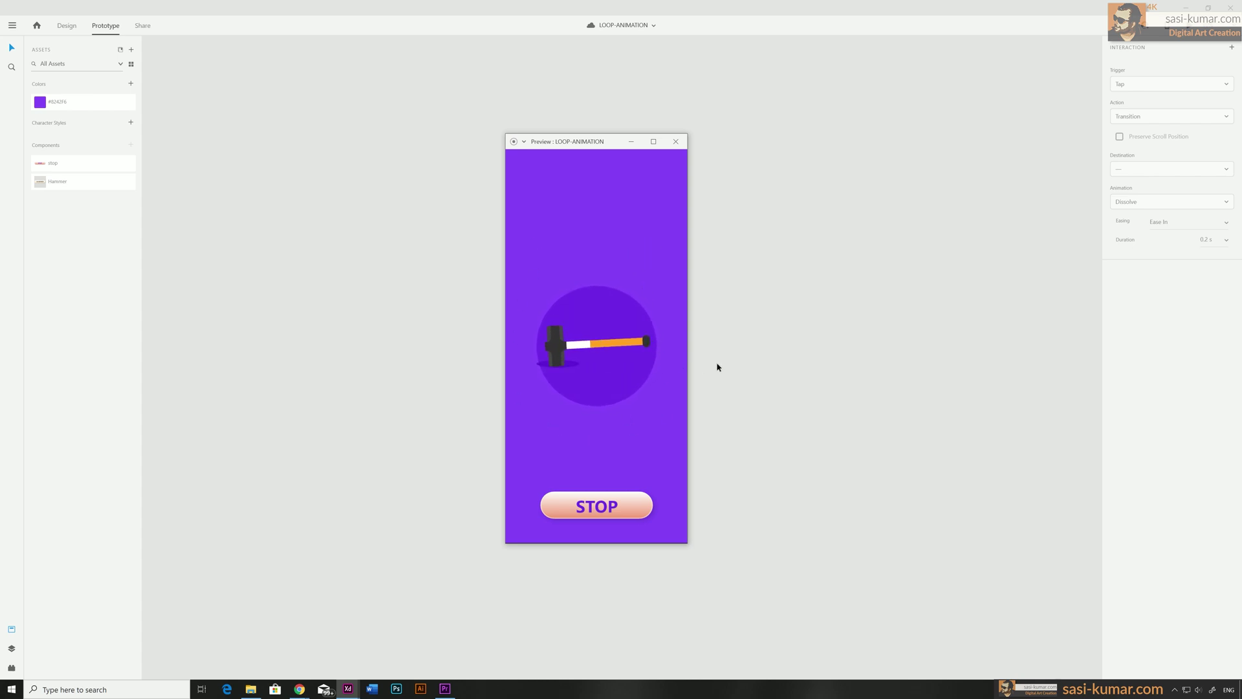
click(636, 515)
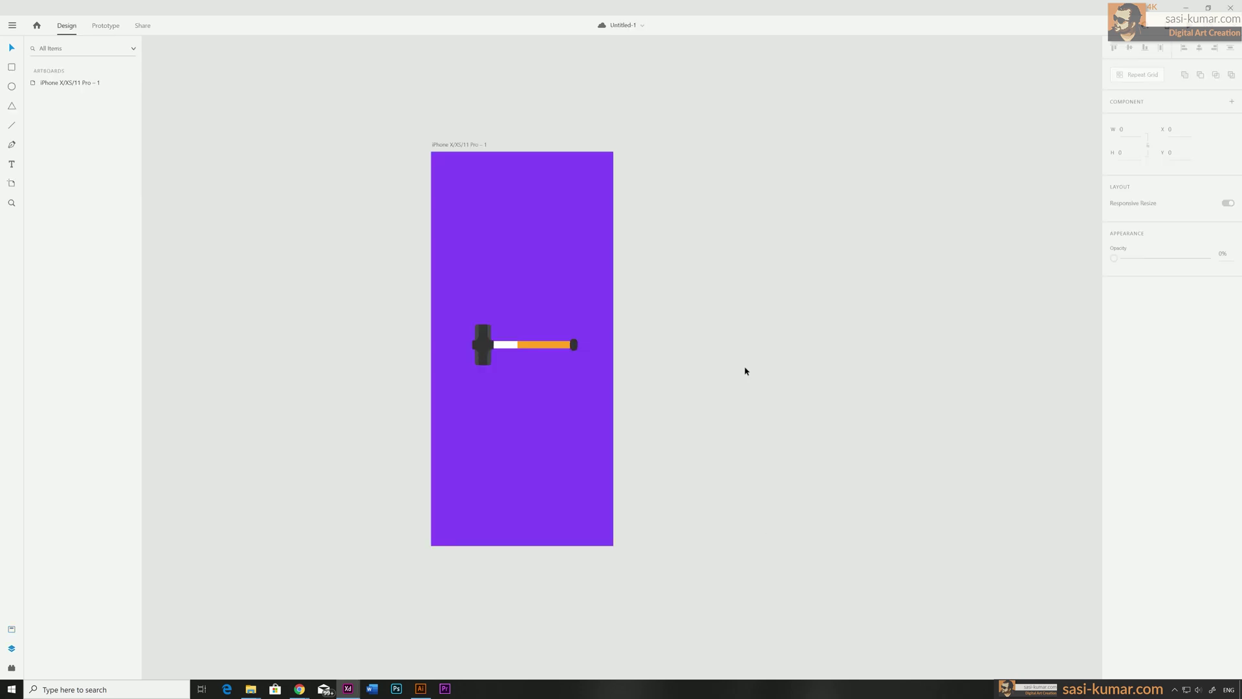
Select the hammer's Group 4 and drill down through it to the hammer head shape.
click(482, 339)
click(465, 145)
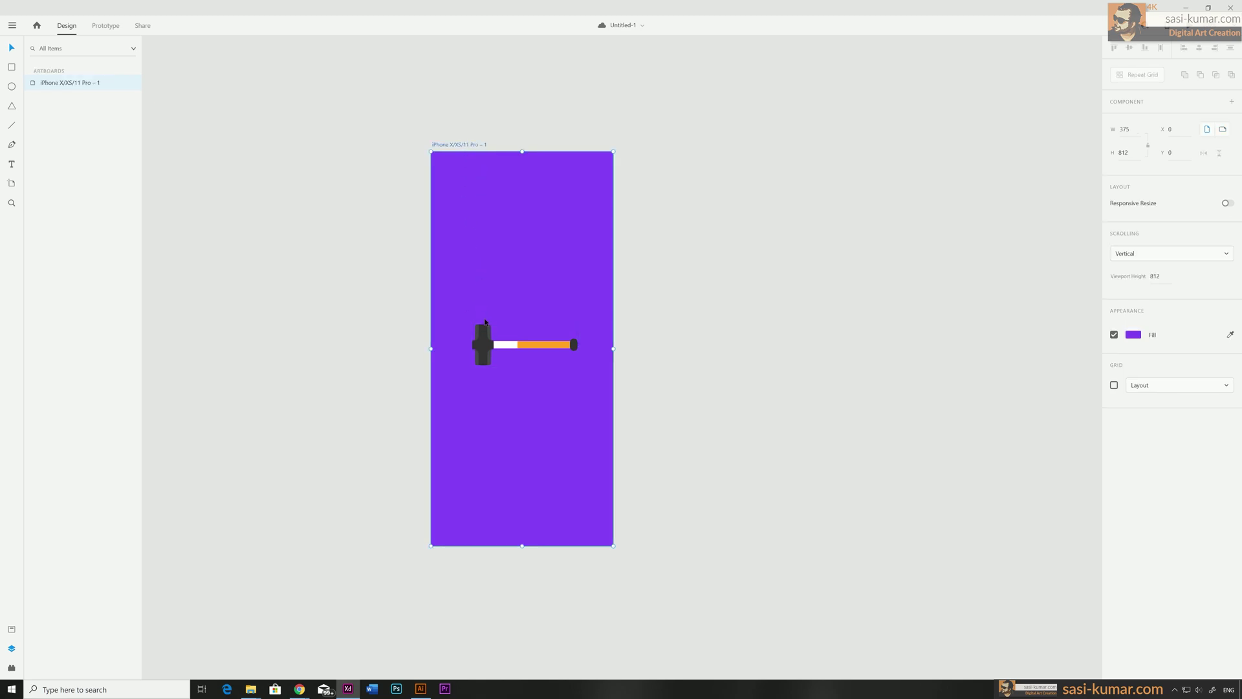
click(488, 343)
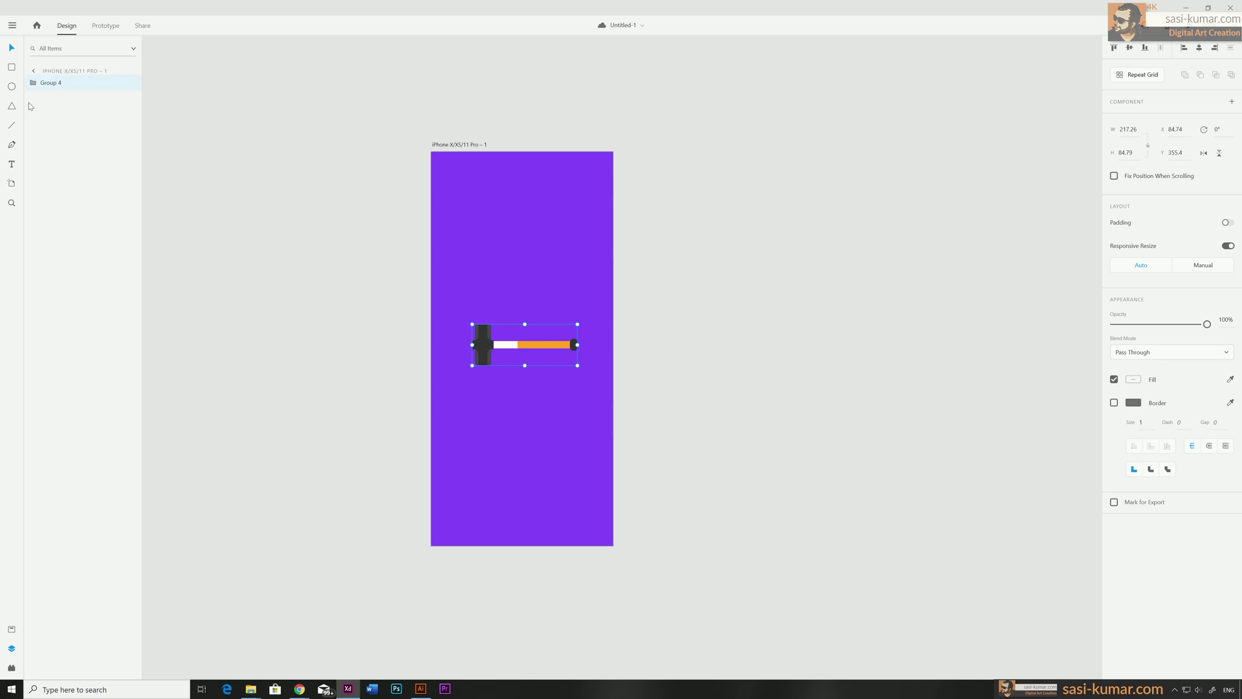
double_click(529, 347)
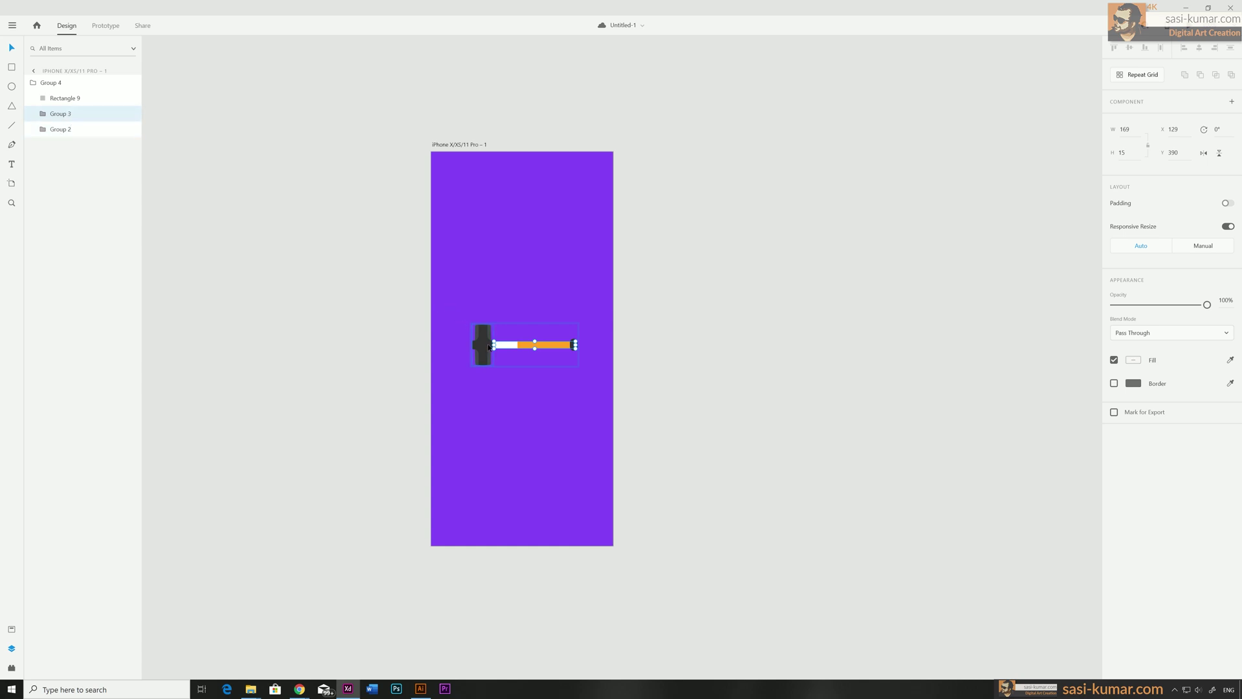
double_click(488, 348)
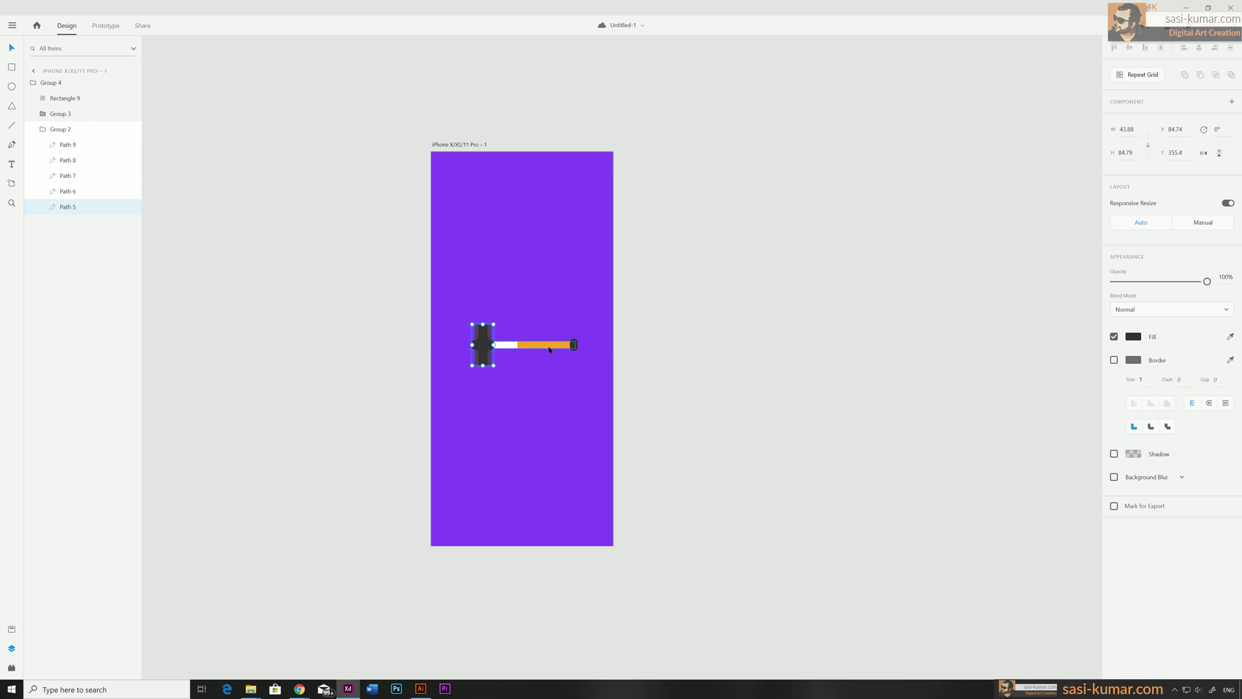
Inspect the handle group's parts, including Rectangle 9, then reselect and deselect the whole hammer.
click(550, 346)
double_click(539, 349)
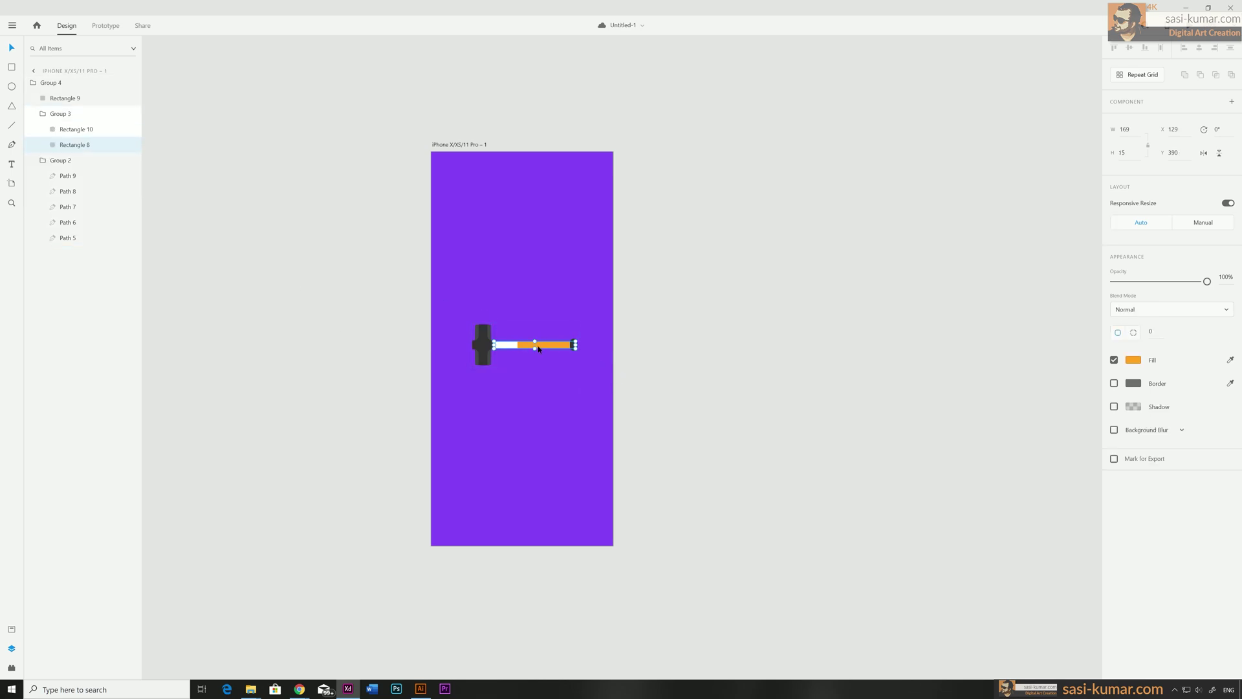
double_click(64, 98)
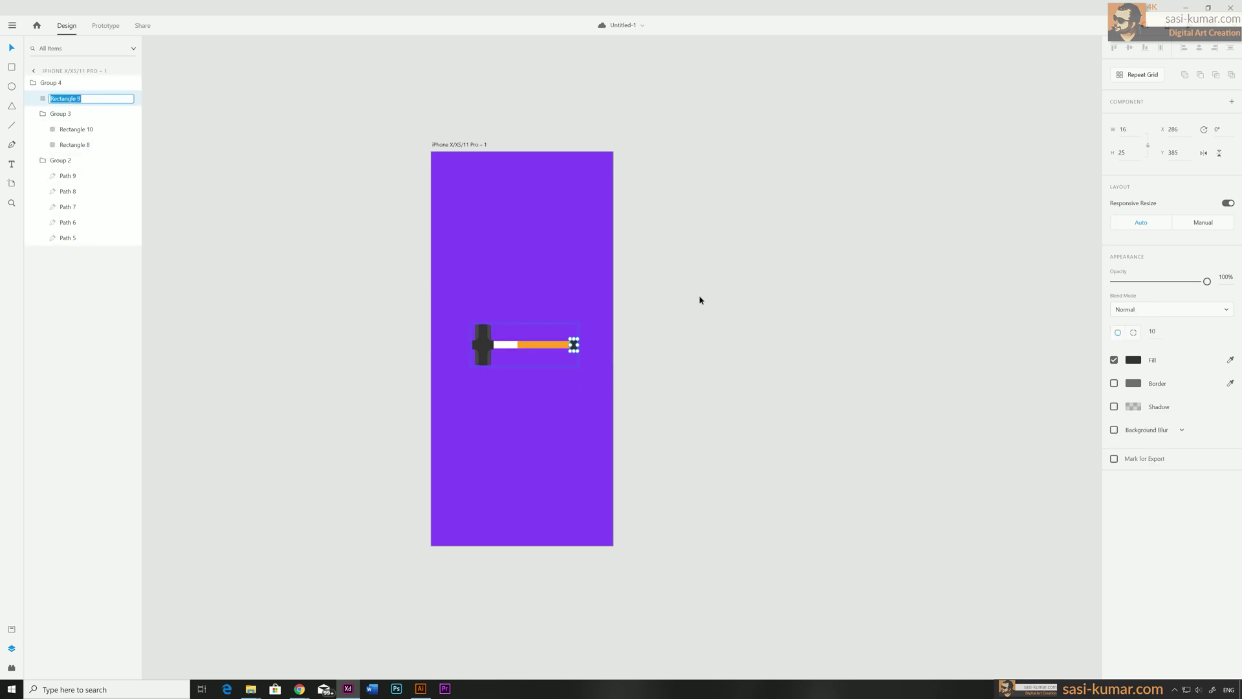
click(718, 297)
click(486, 347)
click(748, 400)
Alt-drag the first artboard's title to create a duplicate artboard beside it.
click(466, 145)
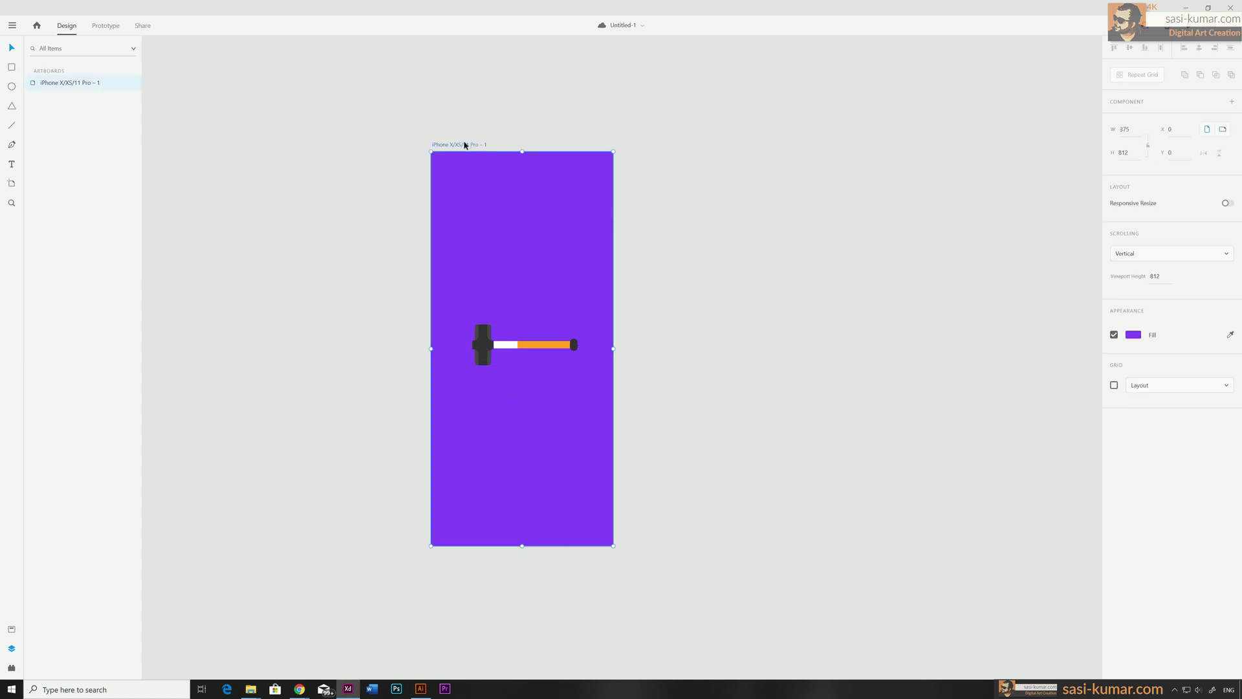
drag(466, 146, 670, 145)
click(730, 116)
scroll(707, 114, right, 3)
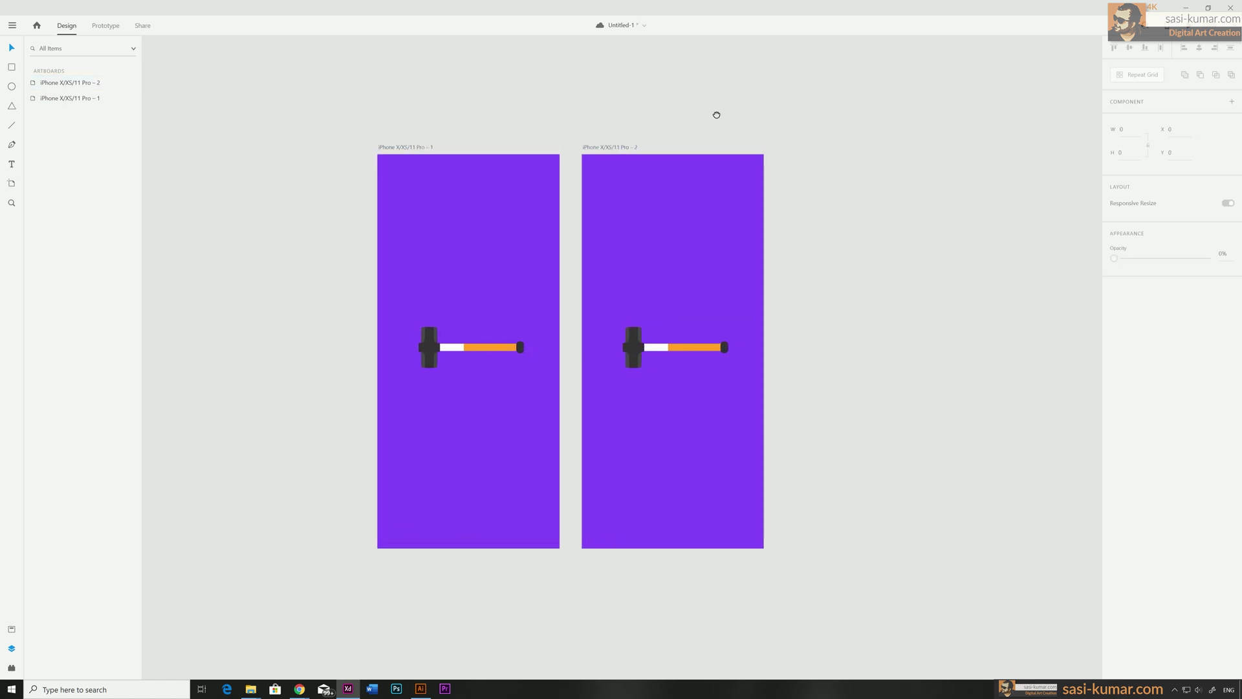
Rotate the second artboard's hammer to about 84° so it stands nearly upright, and shift it up-right.
click(611, 343)
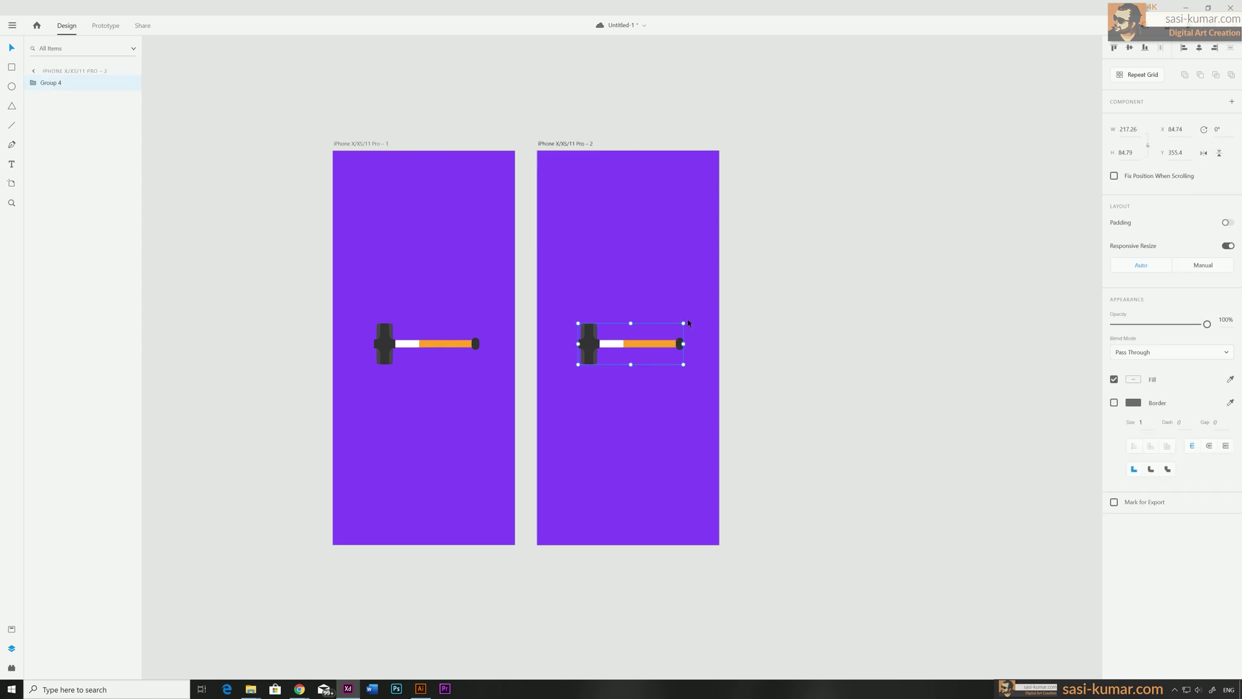
drag(686, 322, 678, 428)
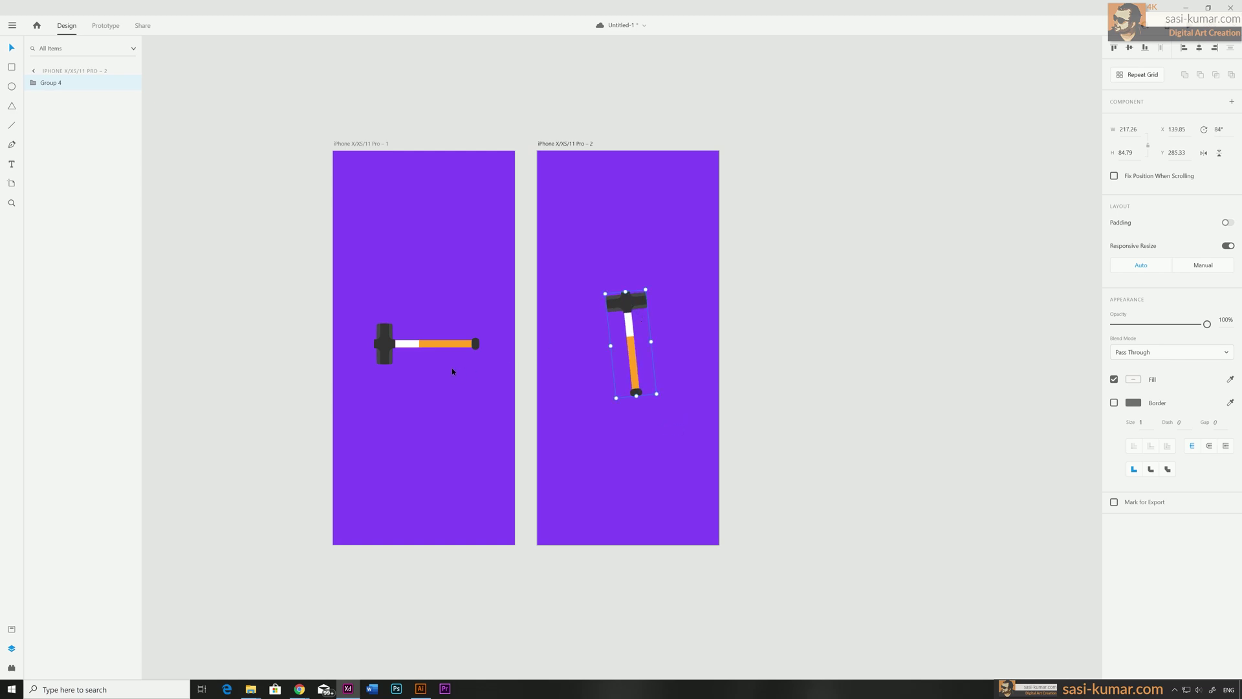
drag(615, 305, 653, 238)
click(818, 255)
Paste a horizontal reference hammer onto artboard 2 and align the rotated hammer's handle end to it.
click(385, 352)
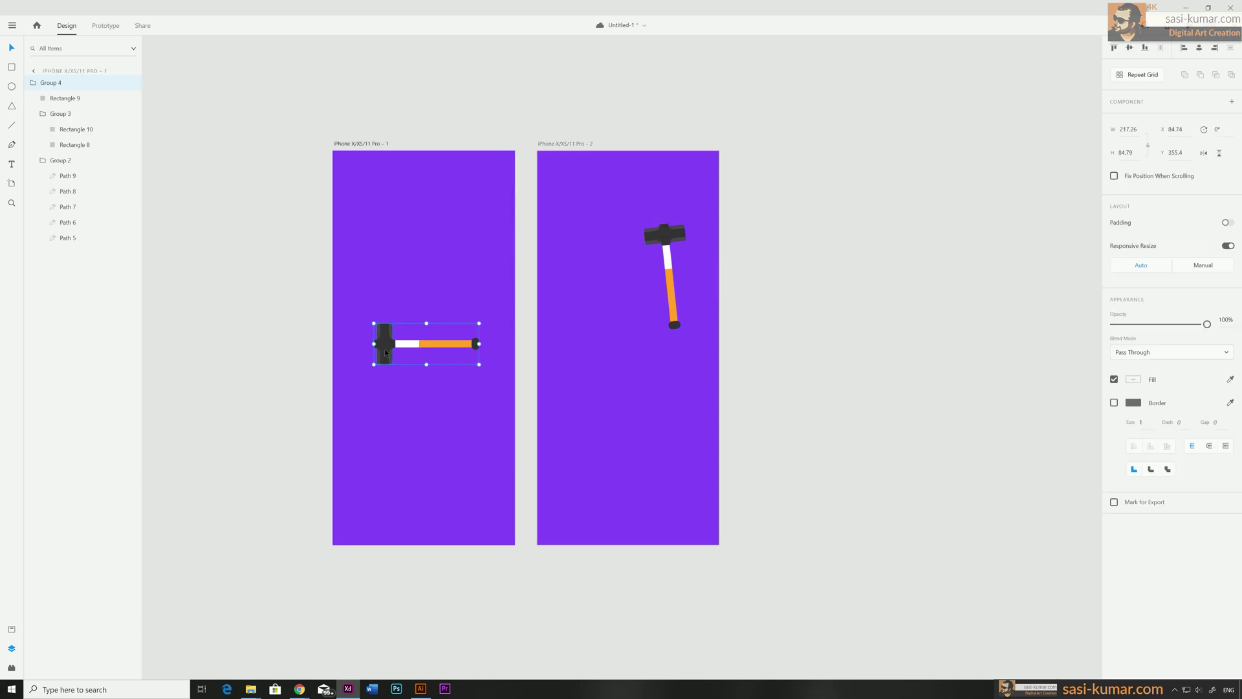
click(604, 401)
key(ctrl+v)
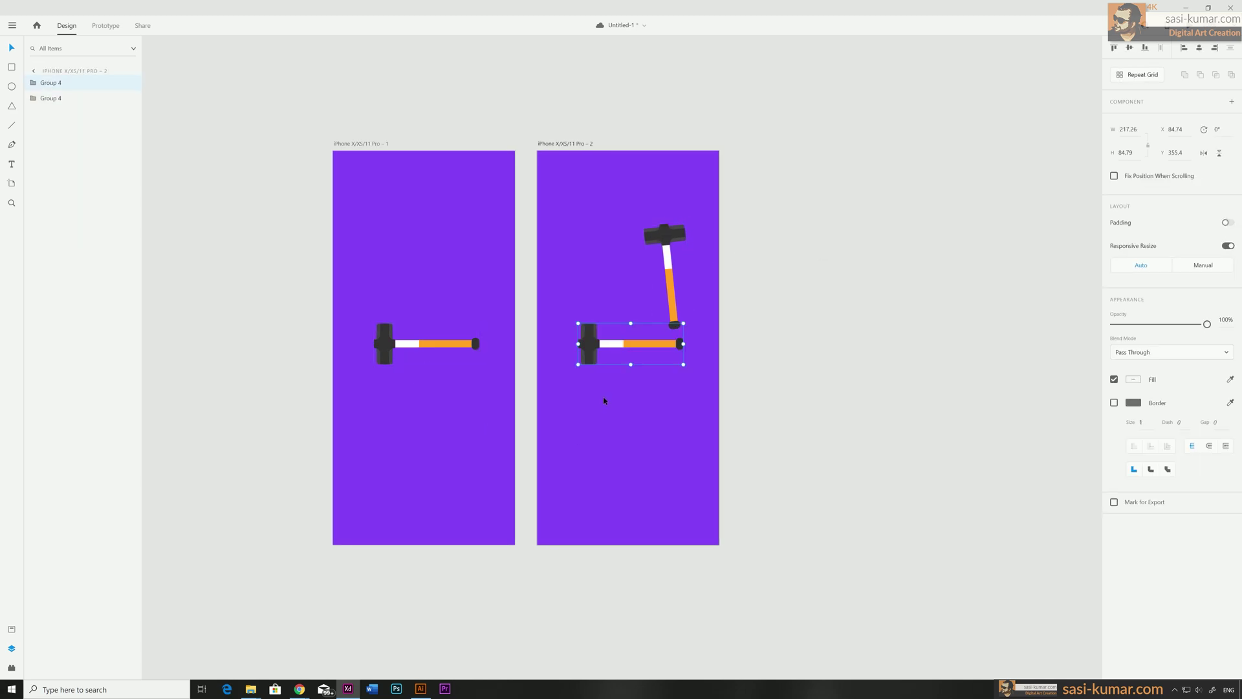
click(768, 367)
click(663, 242)
drag(663, 242, 666, 257)
key(ctrl+equal)
drag(735, 284, 730, 286)
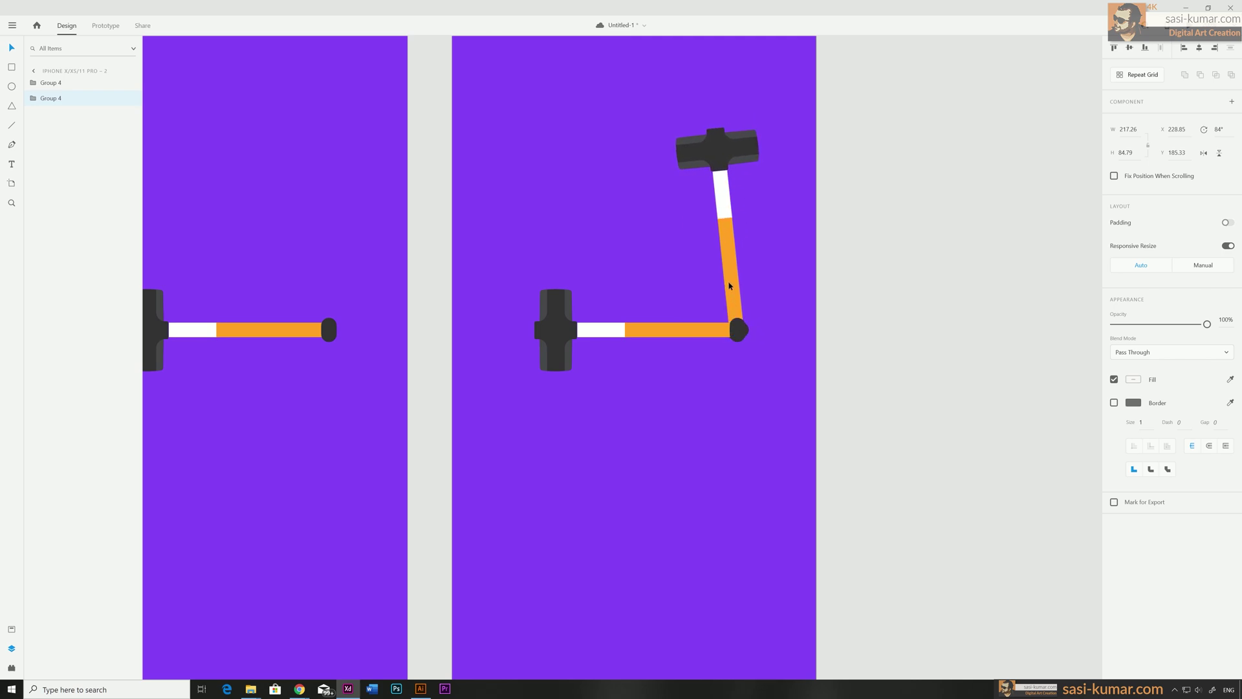
key(ctrl+0)
click(895, 366)
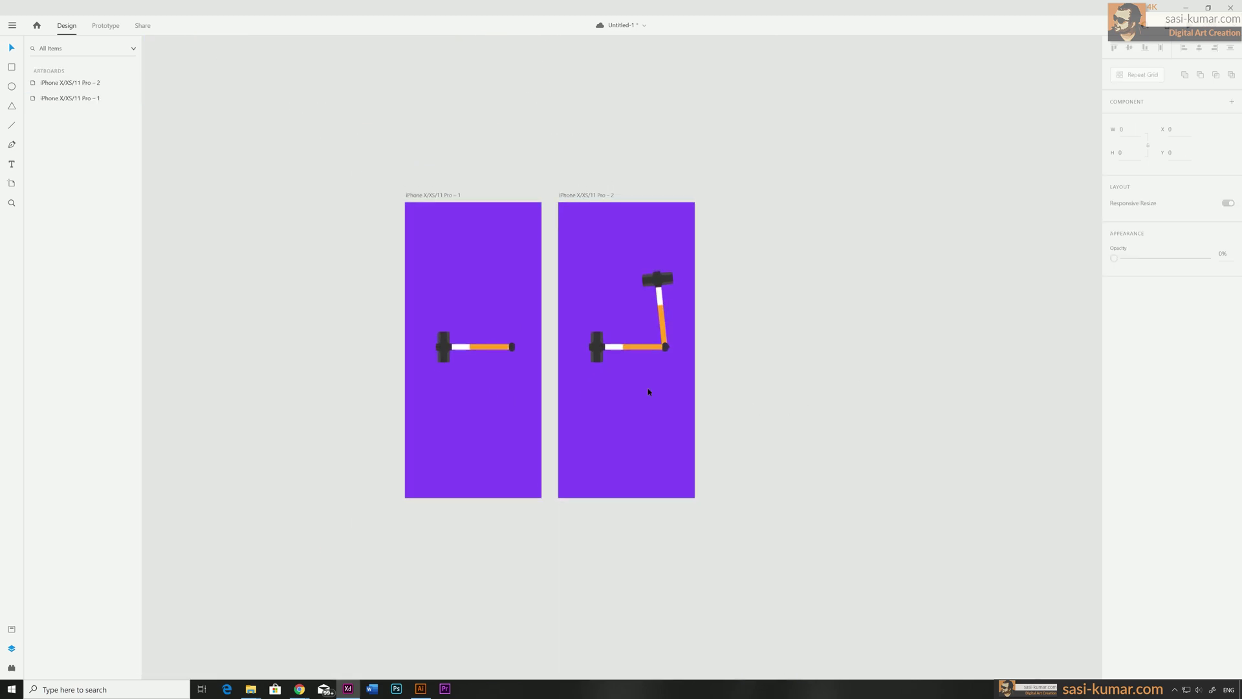
Delete the horizontal reference hammer from artboard 2.
click(594, 355)
key(Delete)
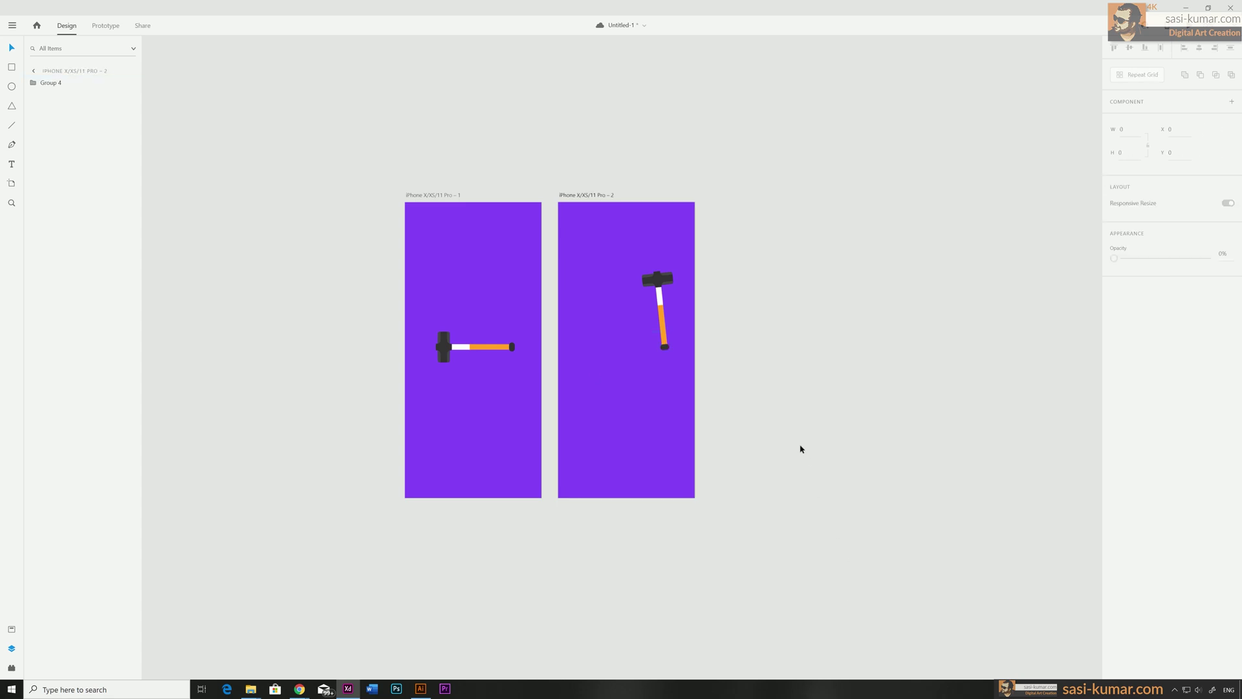
click(798, 446)
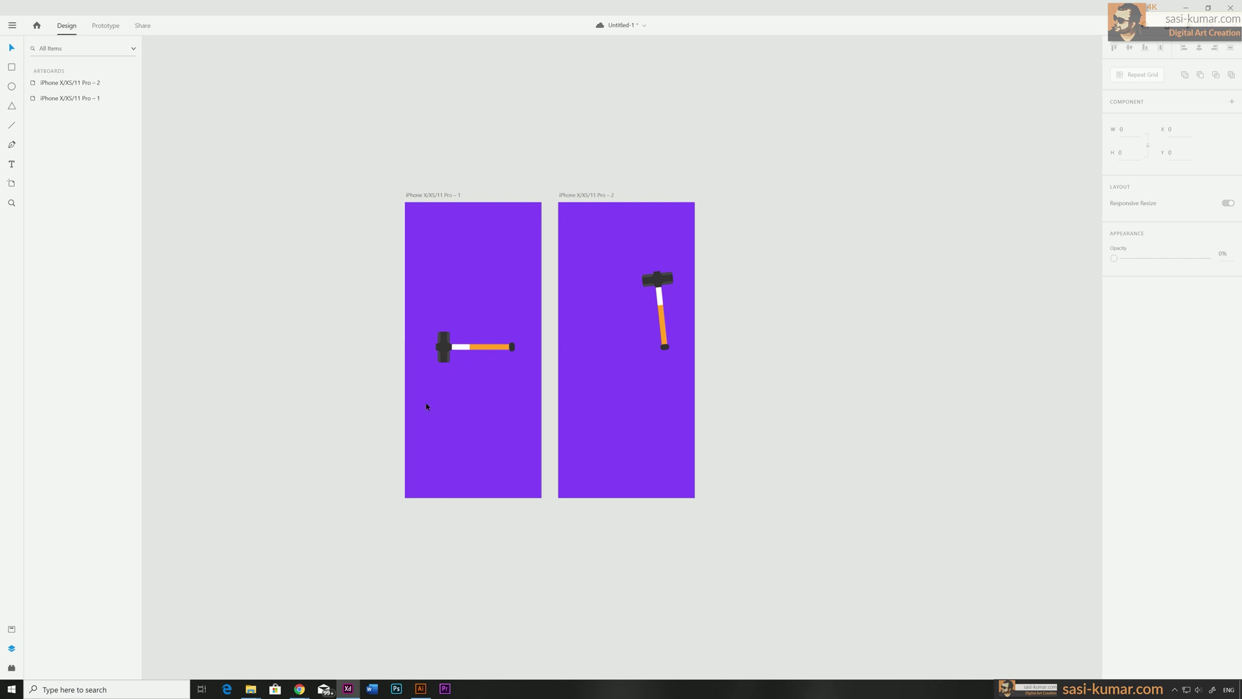
Save the document and add a HAMMER text box on artboard 1.
key(ctrl+s)
key(ctrl+equal)
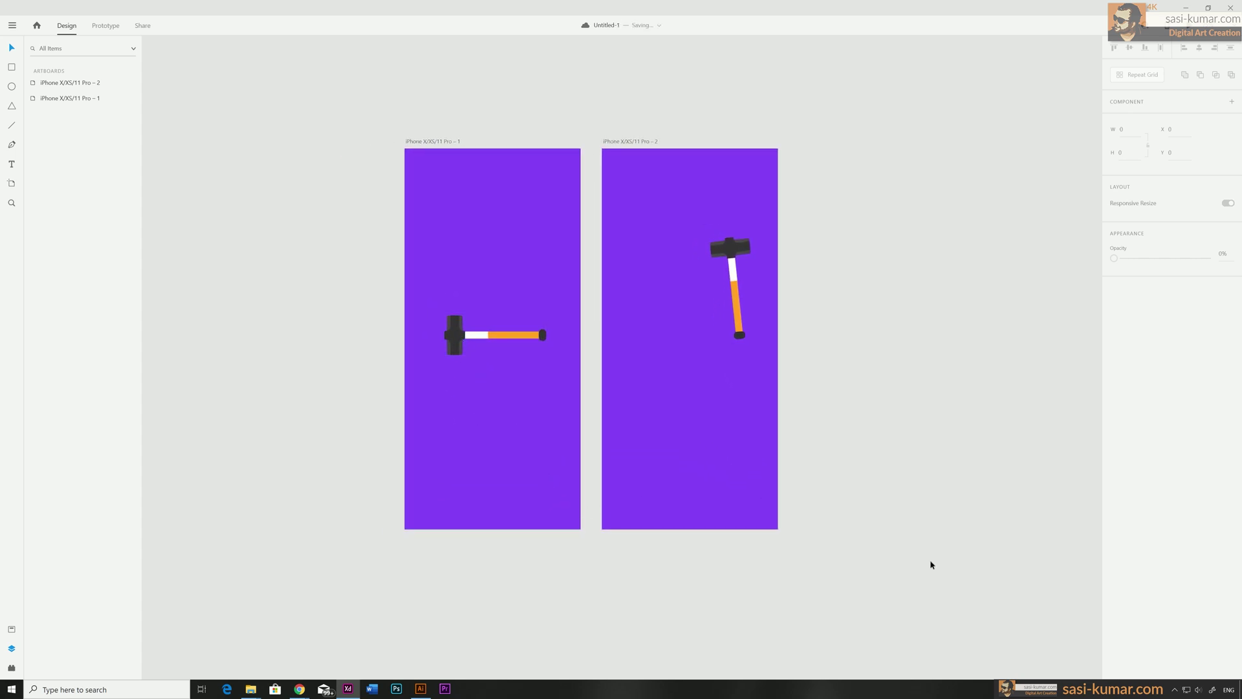
click(11, 163)
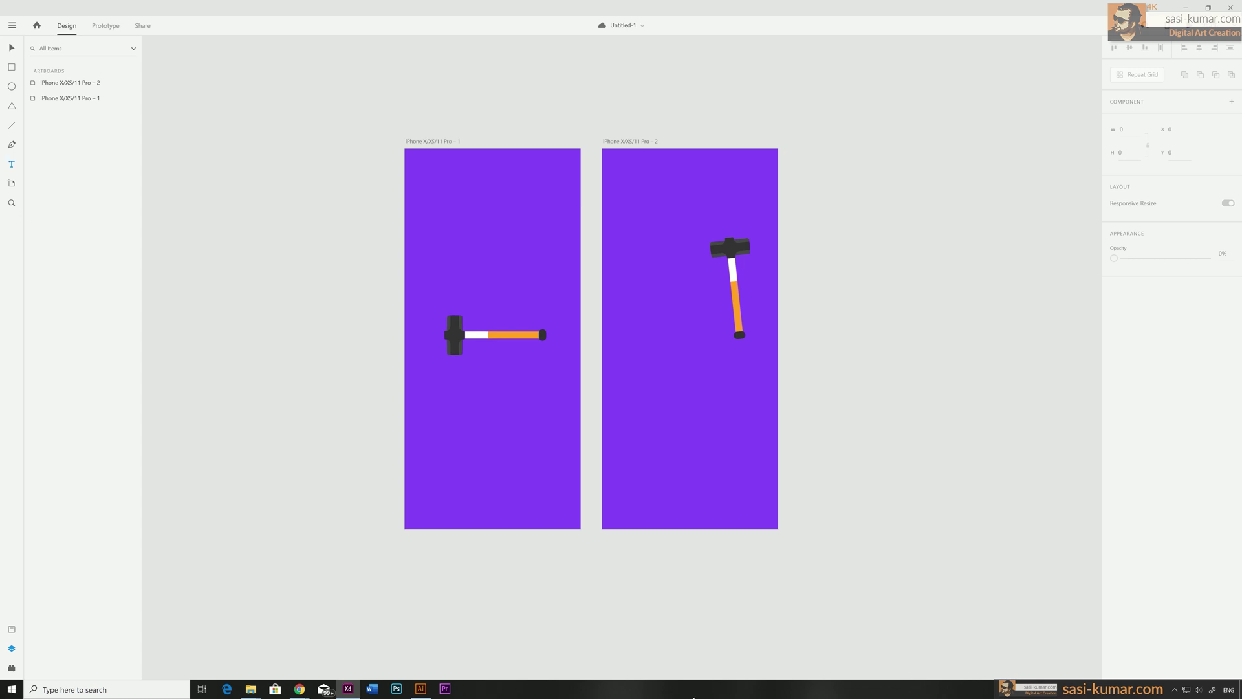
click(504, 471)
text(HAMMER)
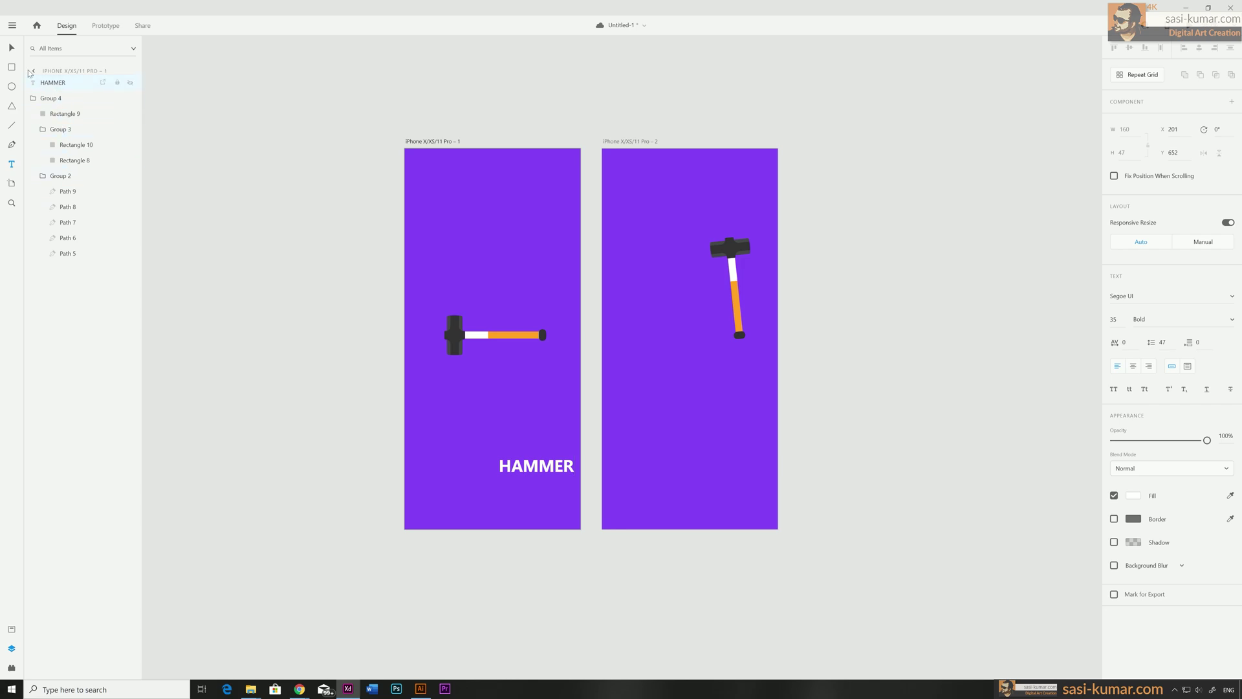
click(11, 48)
Center-align the HAMMER text, center it horizontally on the artboard and move it lower.
click(1133, 365)
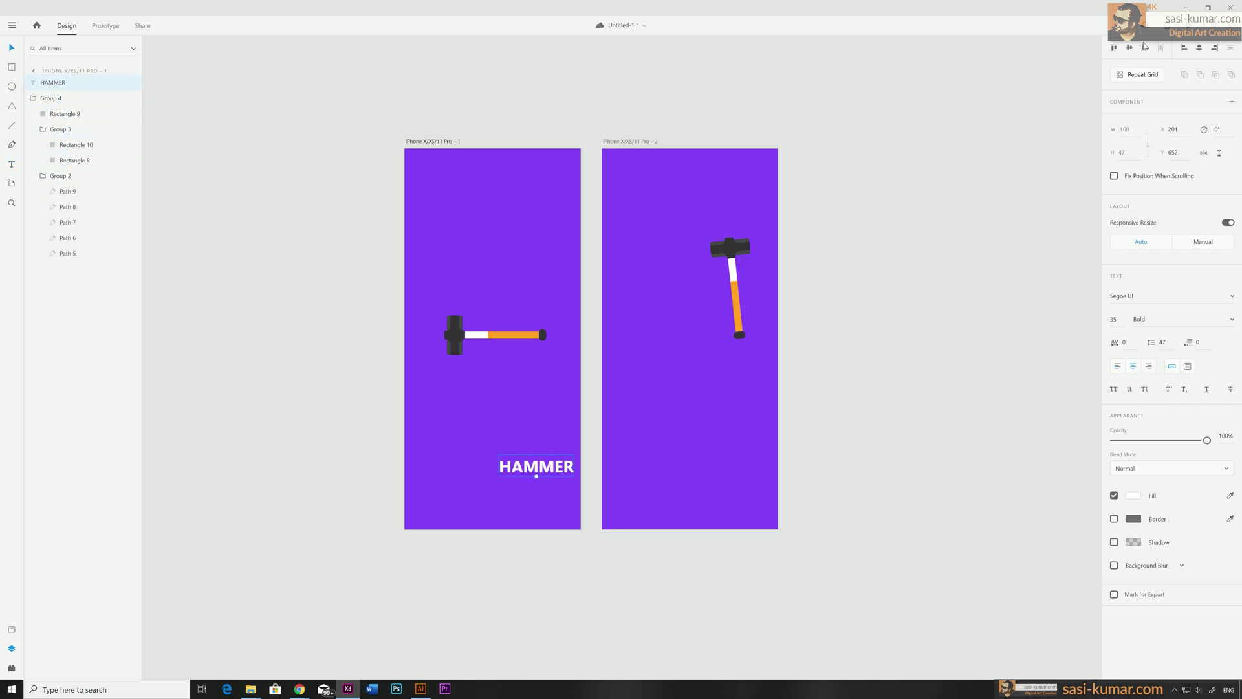
click(1200, 47)
drag(509, 467, 509, 490)
click(617, 613)
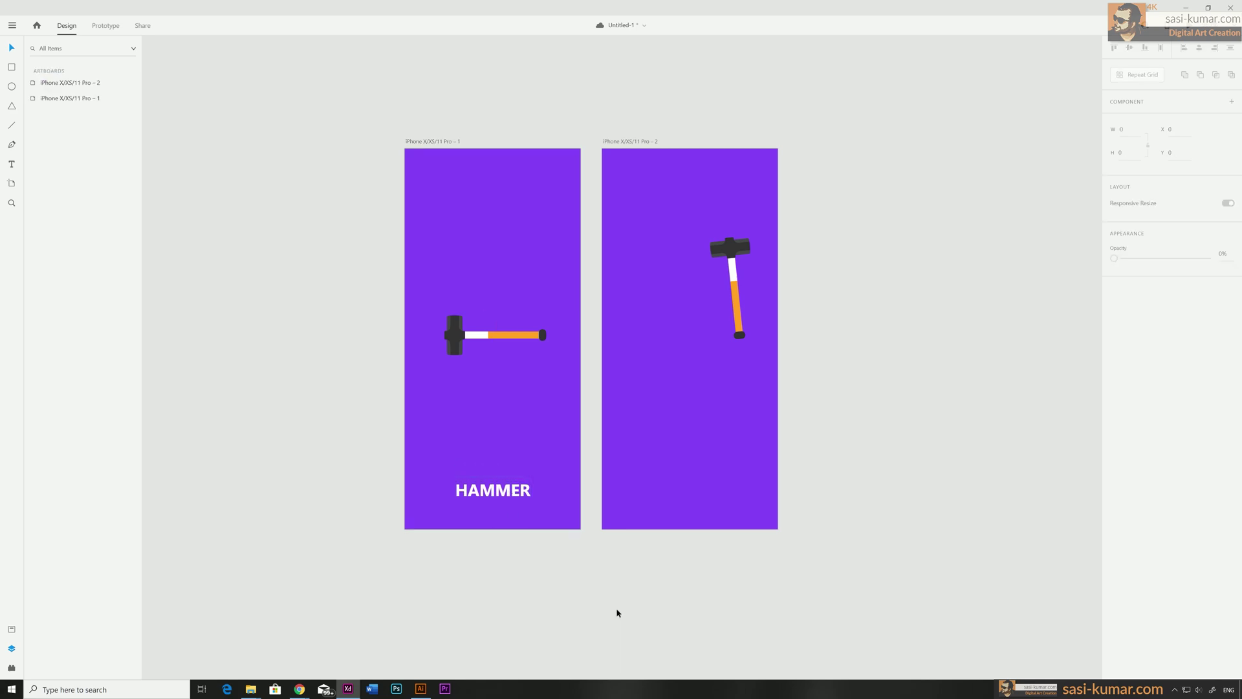
click(515, 495)
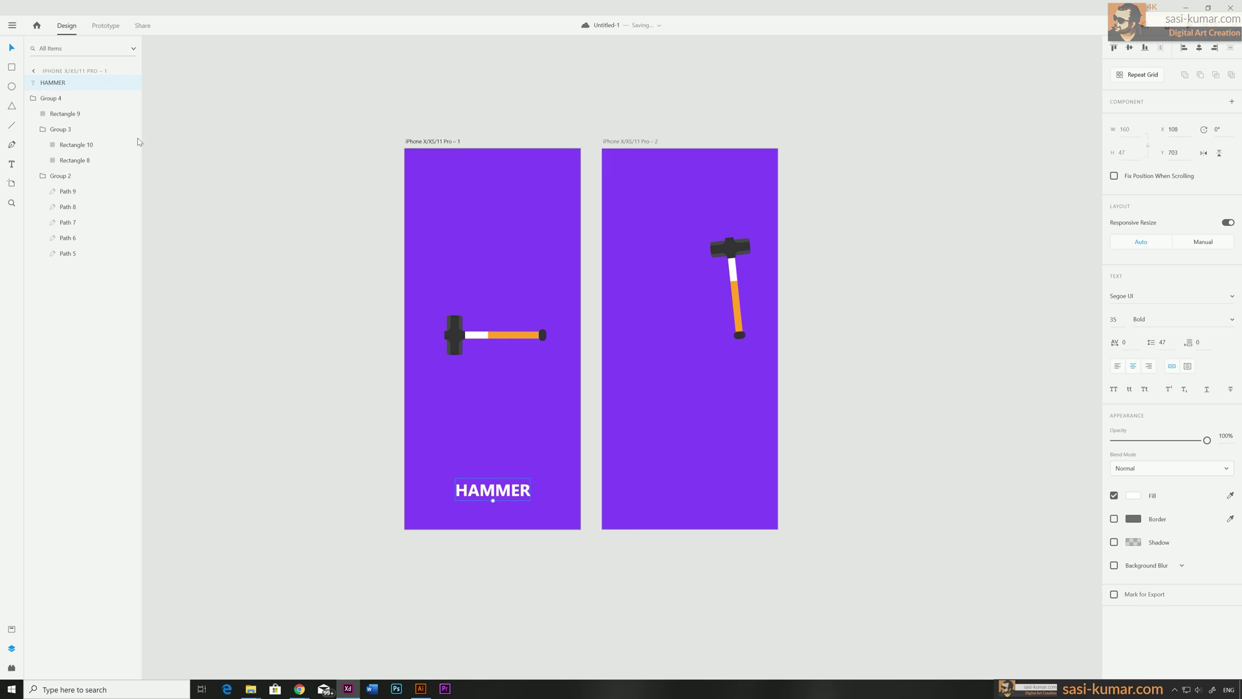
Link HAMMER taps to artboard 2 with Auto-Animate, easing None and a 0.6 s duration.
click(105, 26)
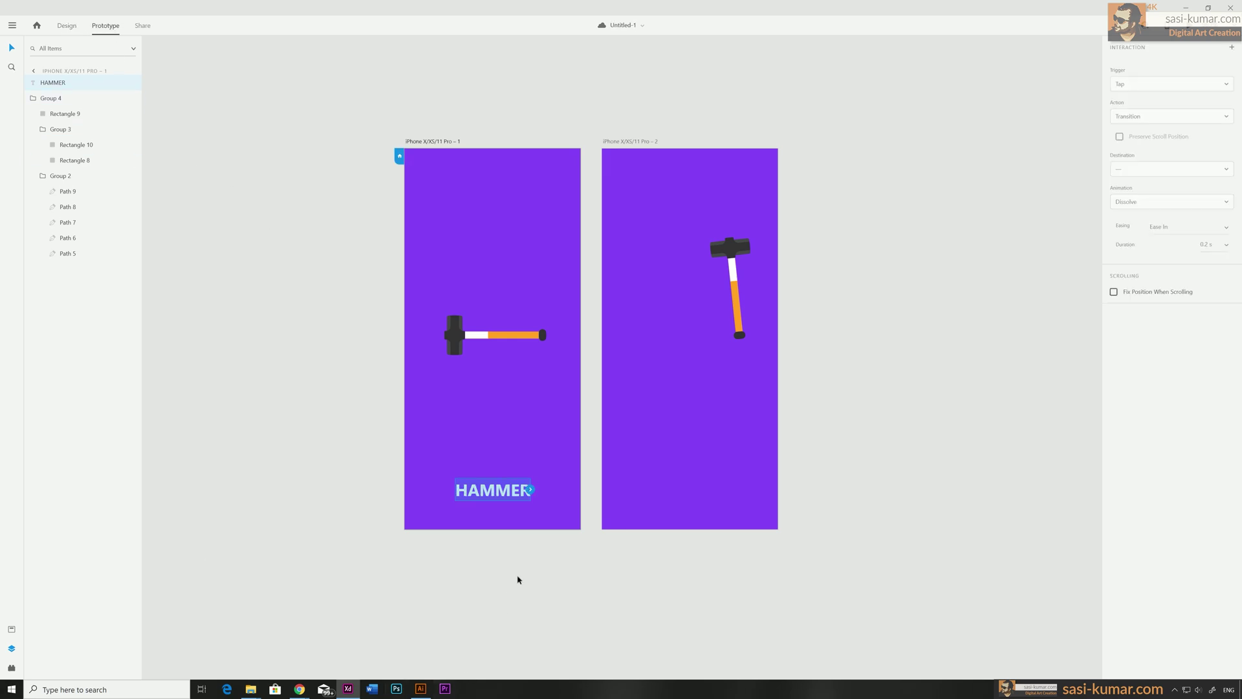
drag(532, 492, 622, 185)
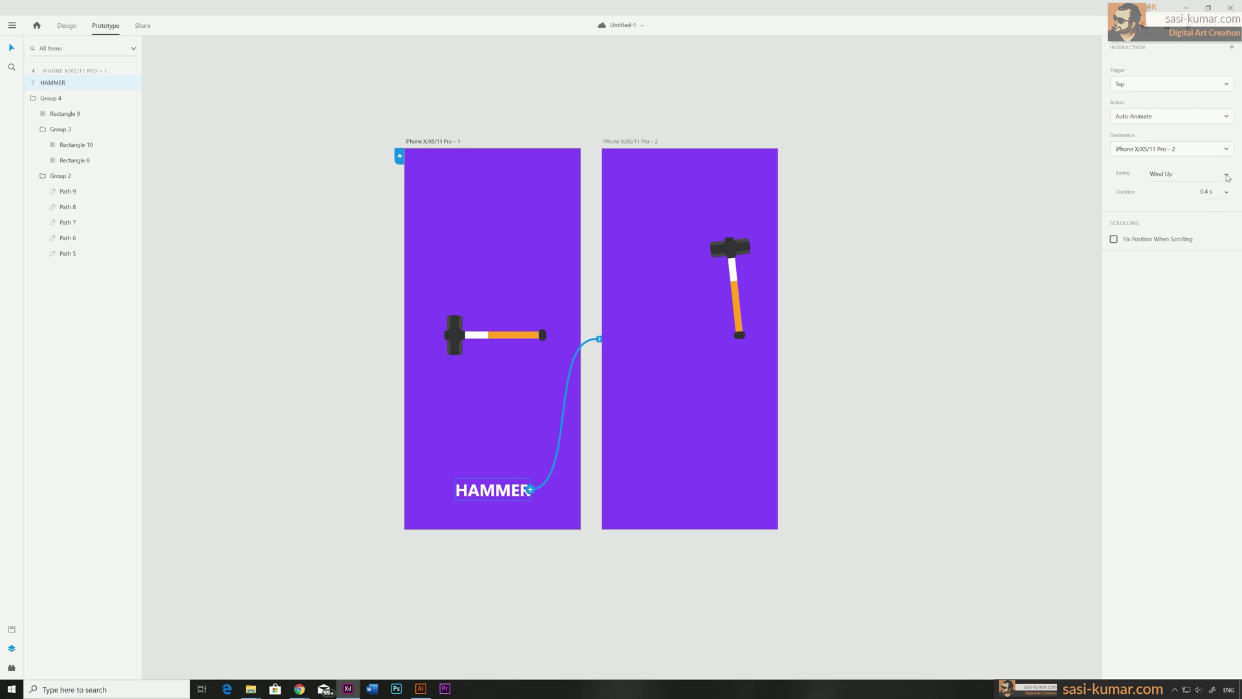
click(1227, 174)
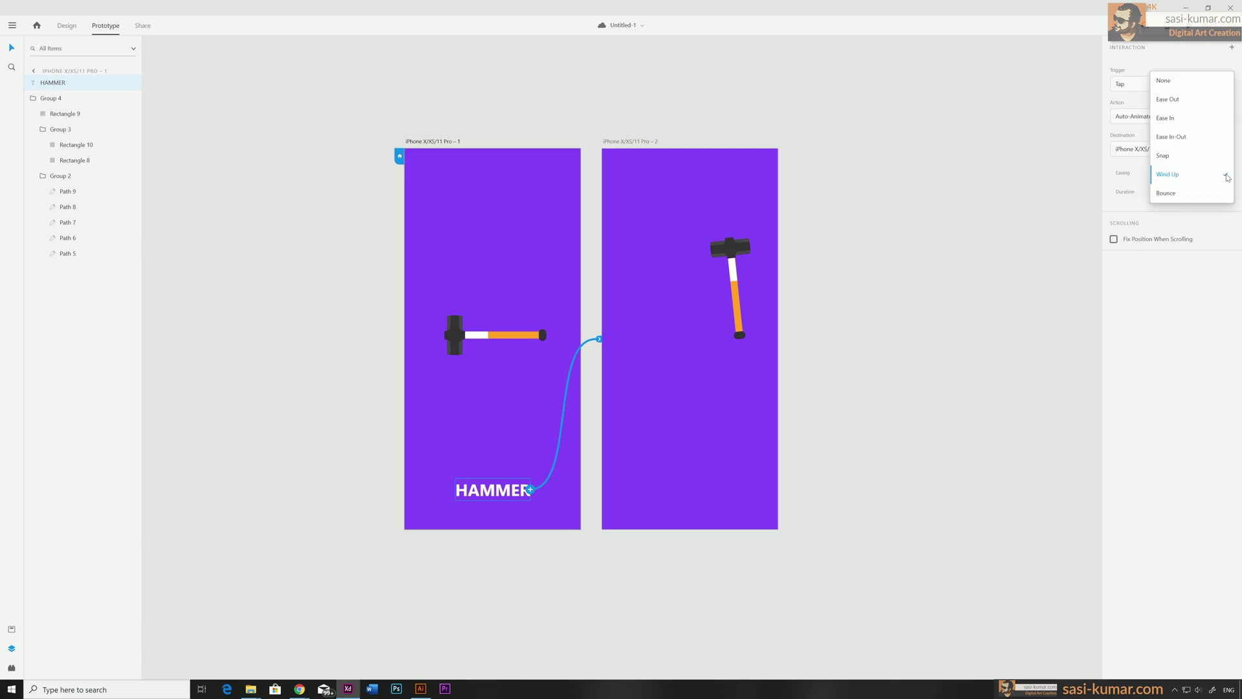
click(1193, 81)
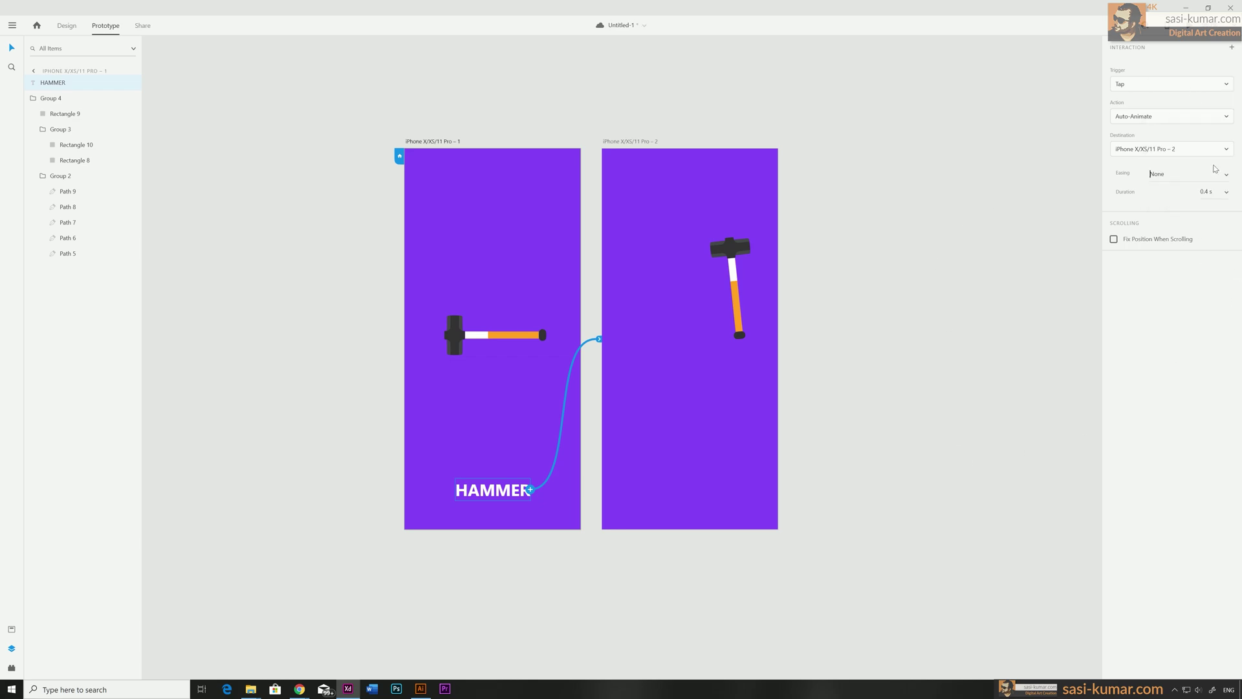
click(1227, 192)
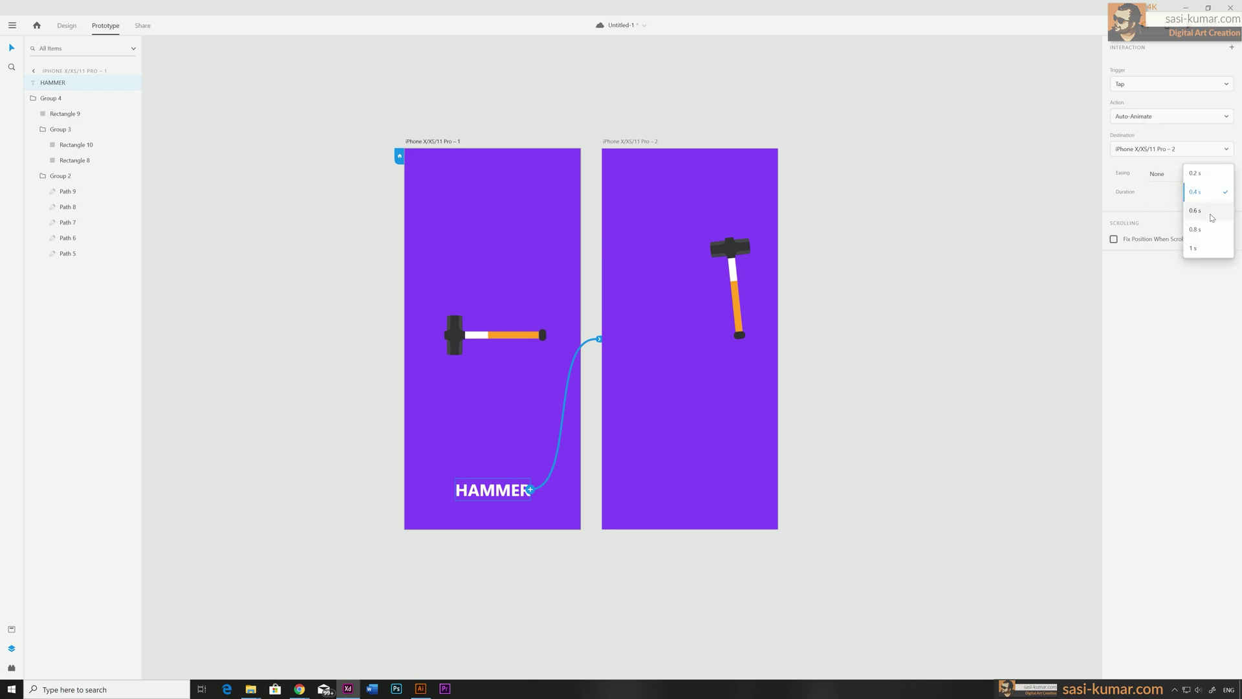
click(1212, 213)
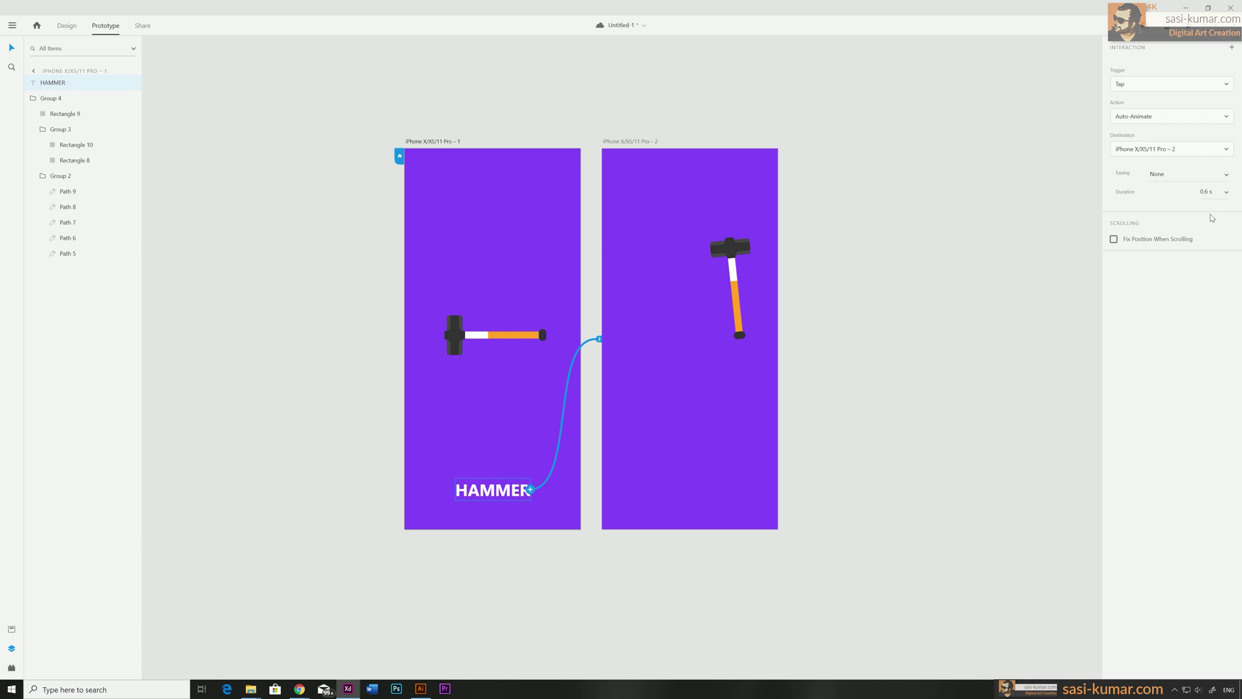
click(892, 217)
click(426, 148)
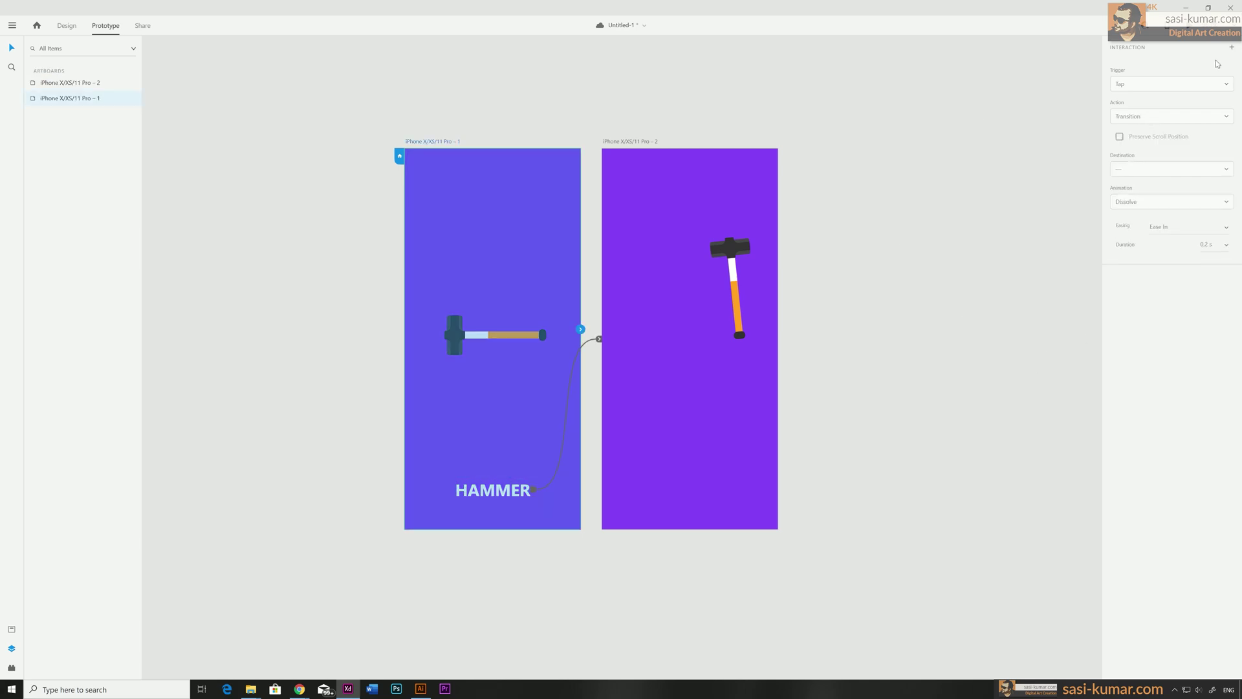
Preview the prototype and tap HAMMER to test the swing, save, then close the preview.
key(ctrl+Return)
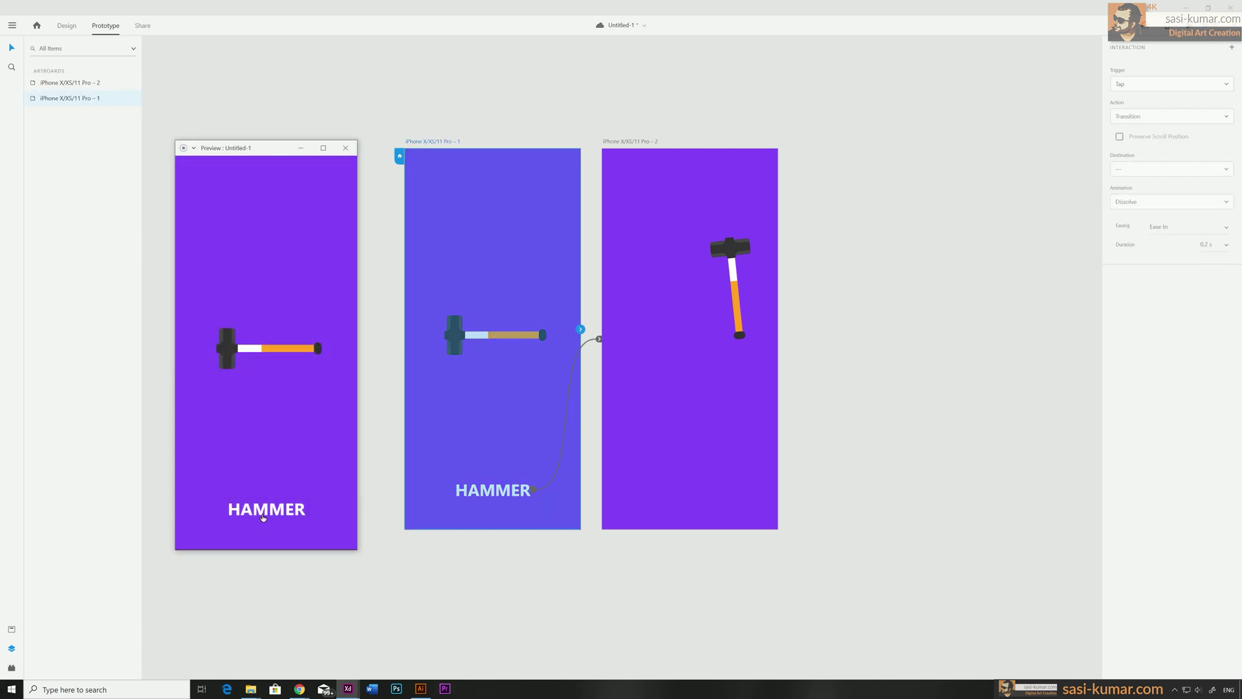
click(268, 511)
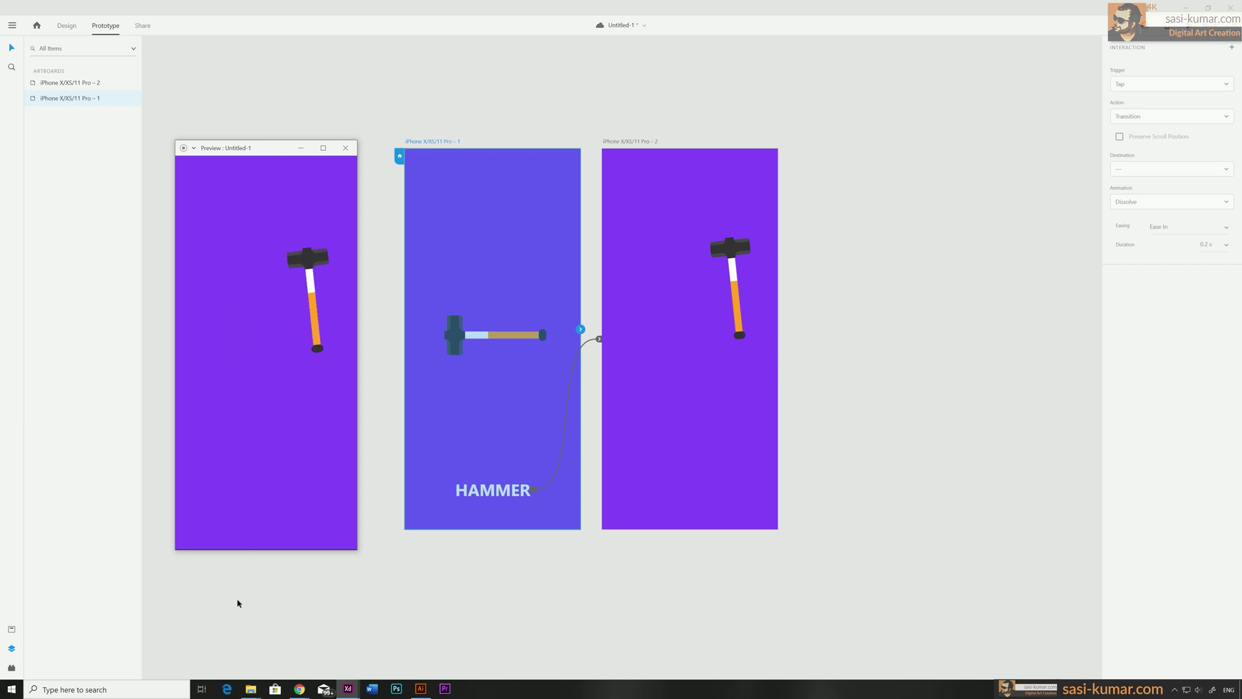
key(ctrl+s)
click(346, 150)
Change the HAMMER interaction's easing to Wind Up and replay the swing in a new preview.
click(475, 499)
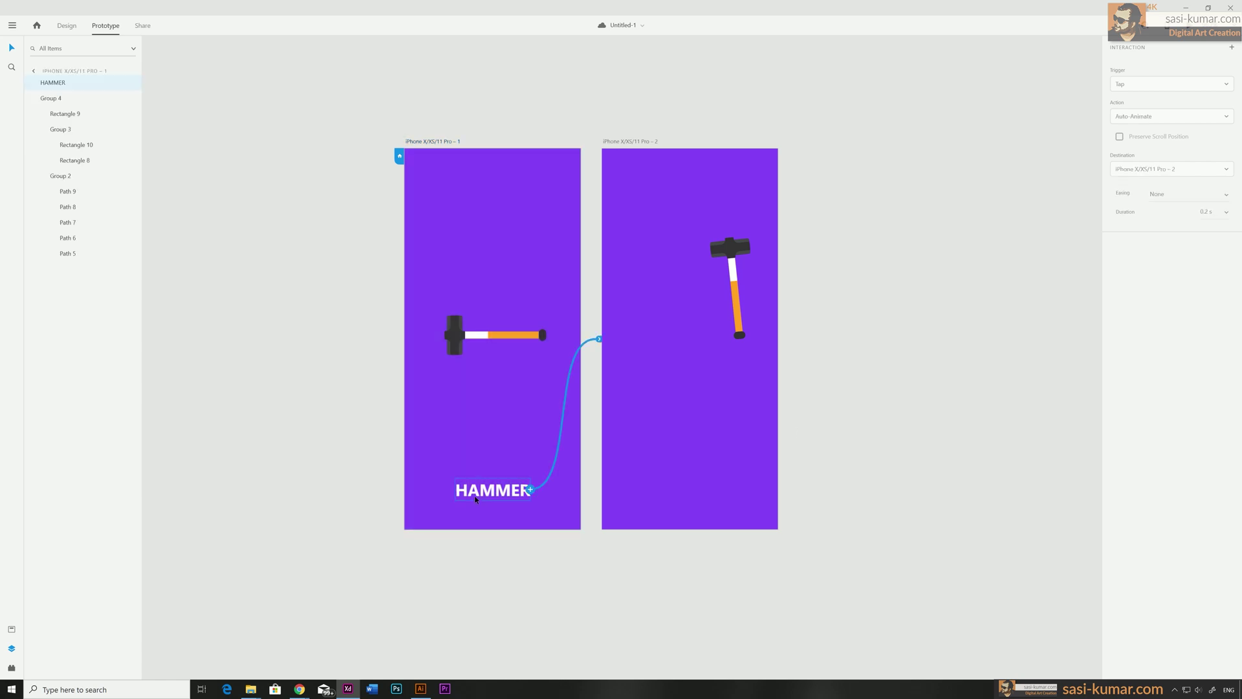
click(1226, 175)
click(1190, 271)
click(1191, 26)
click(261, 512)
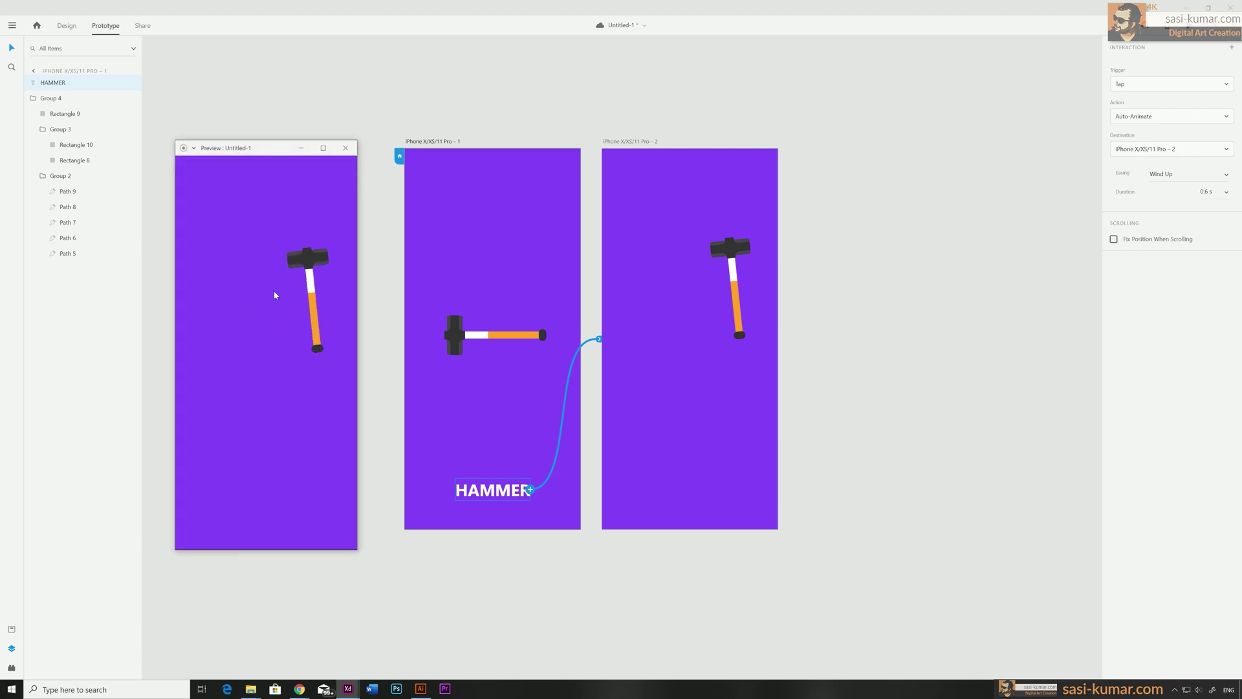
click(345, 149)
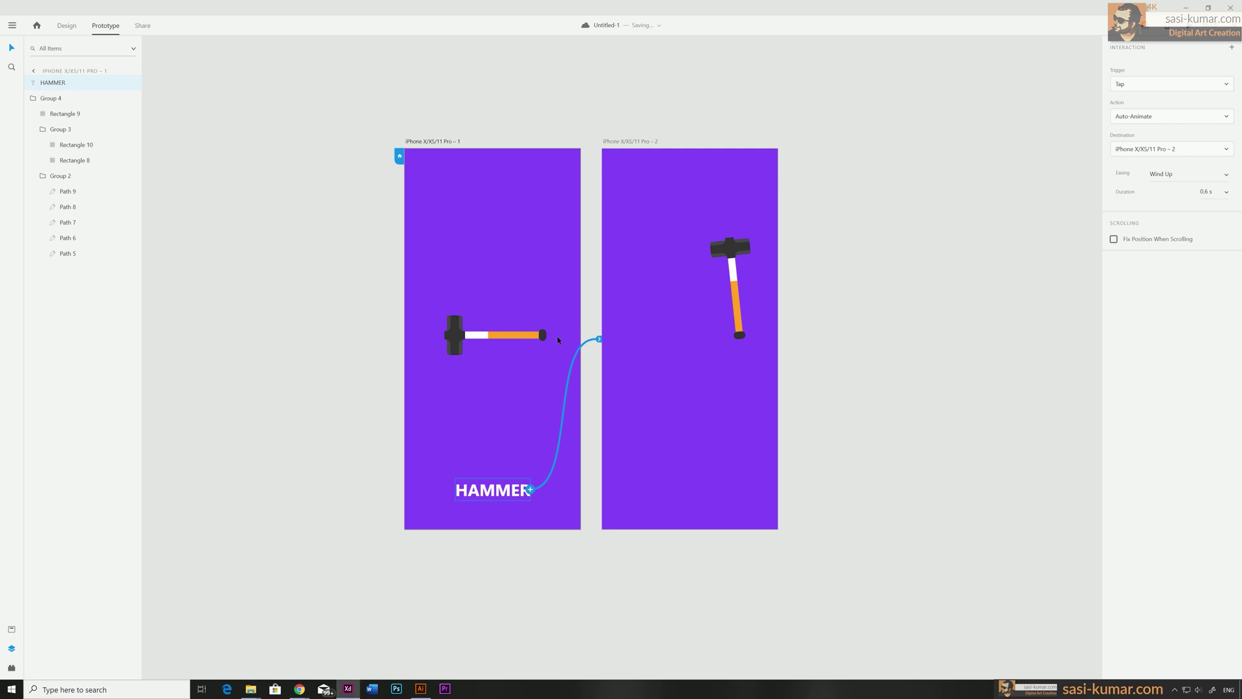
click(894, 515)
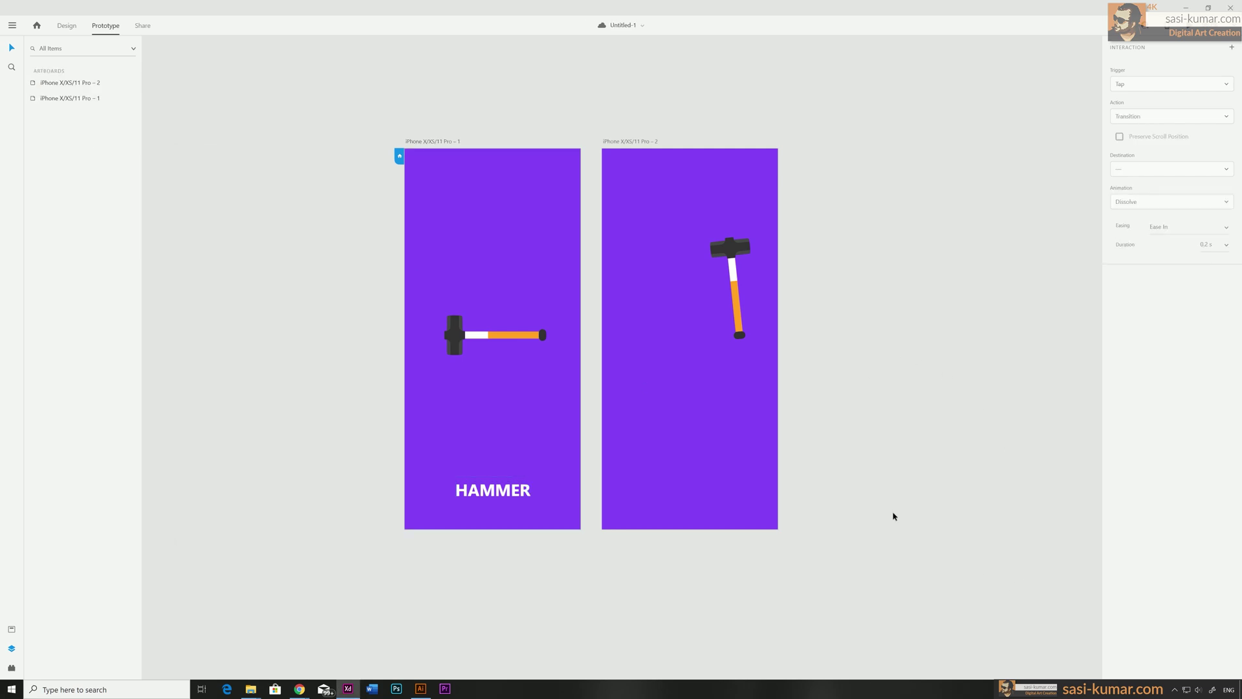
Duplicate artboard 1 to the right of artboard 2 and delete the copy's HAMMER text.
click(437, 142)
drag(435, 143, 821, 143)
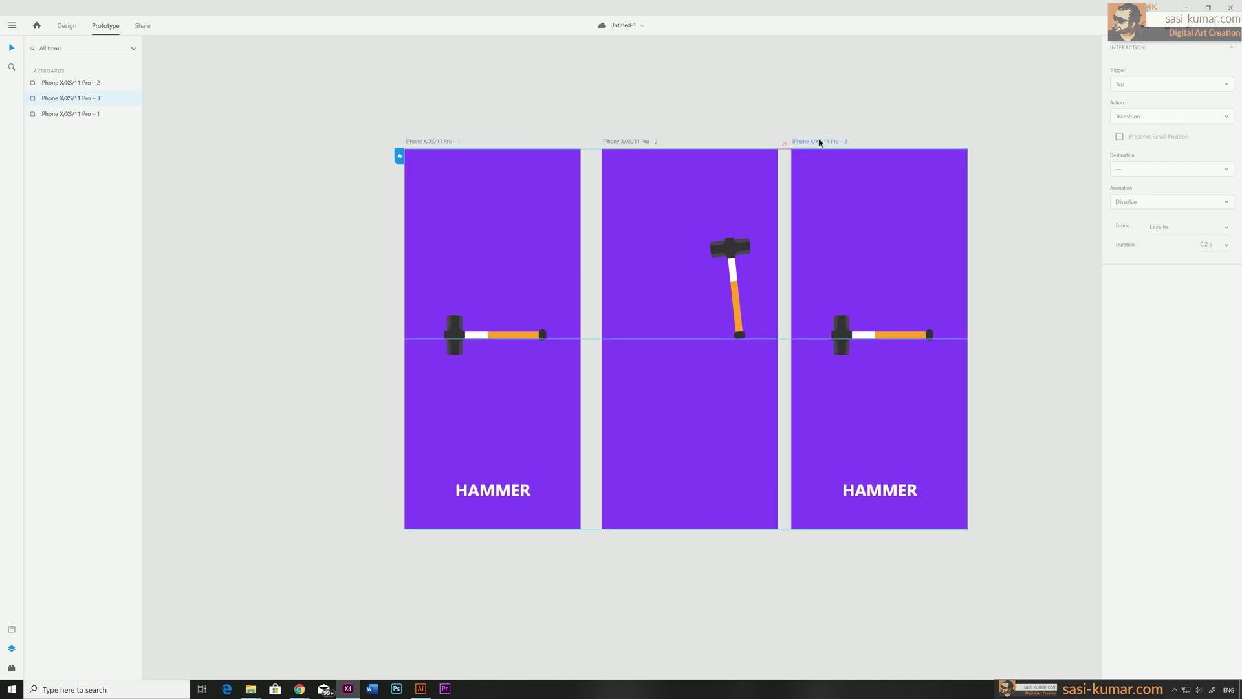
click(790, 115)
scroll(834, 589, right, 2)
click(842, 506)
double_click(843, 507)
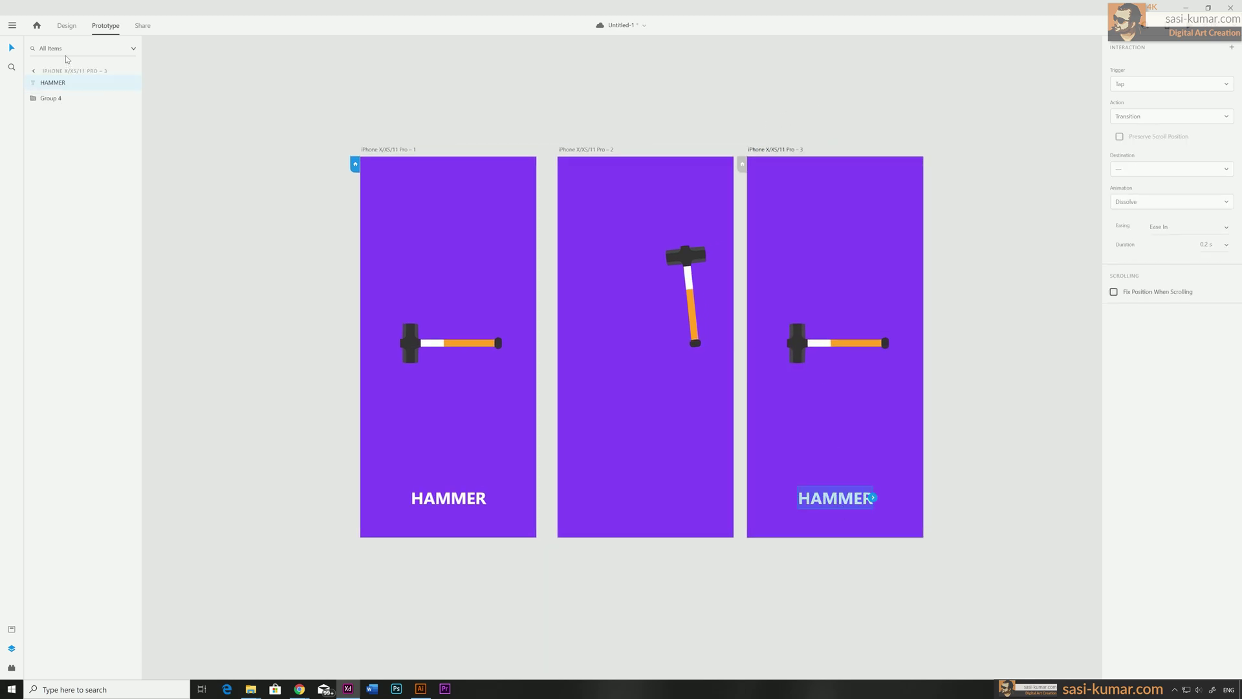
click(66, 26)
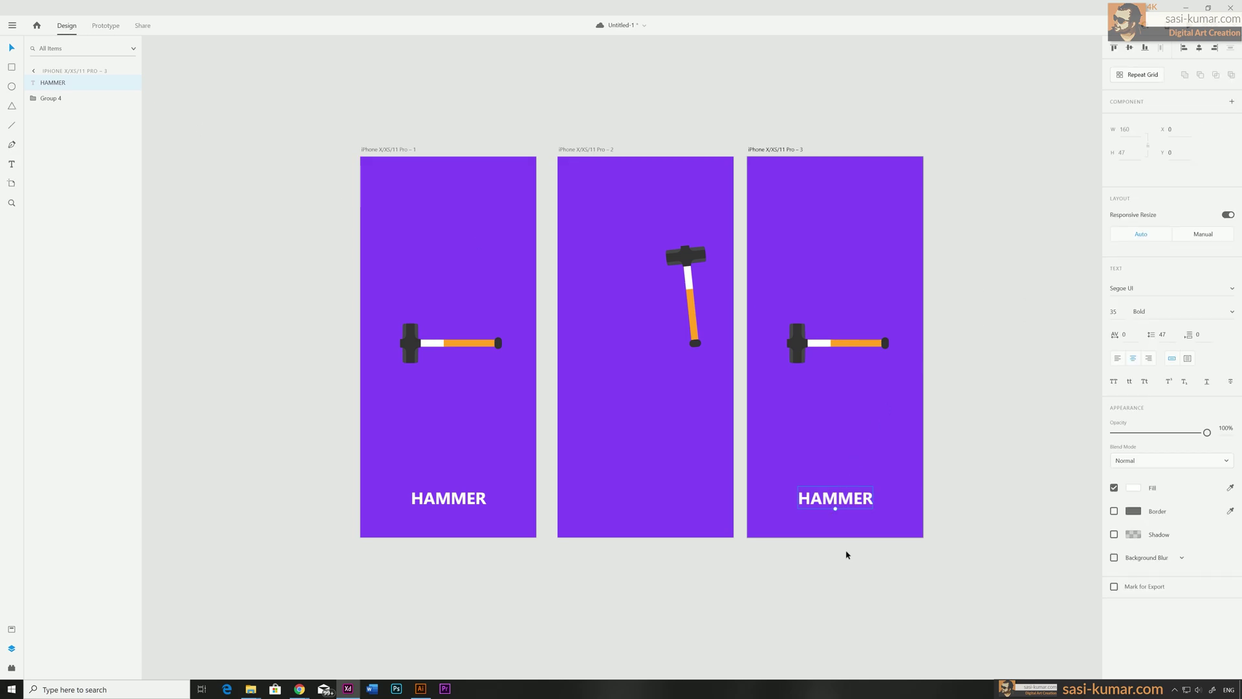
key(Delete)
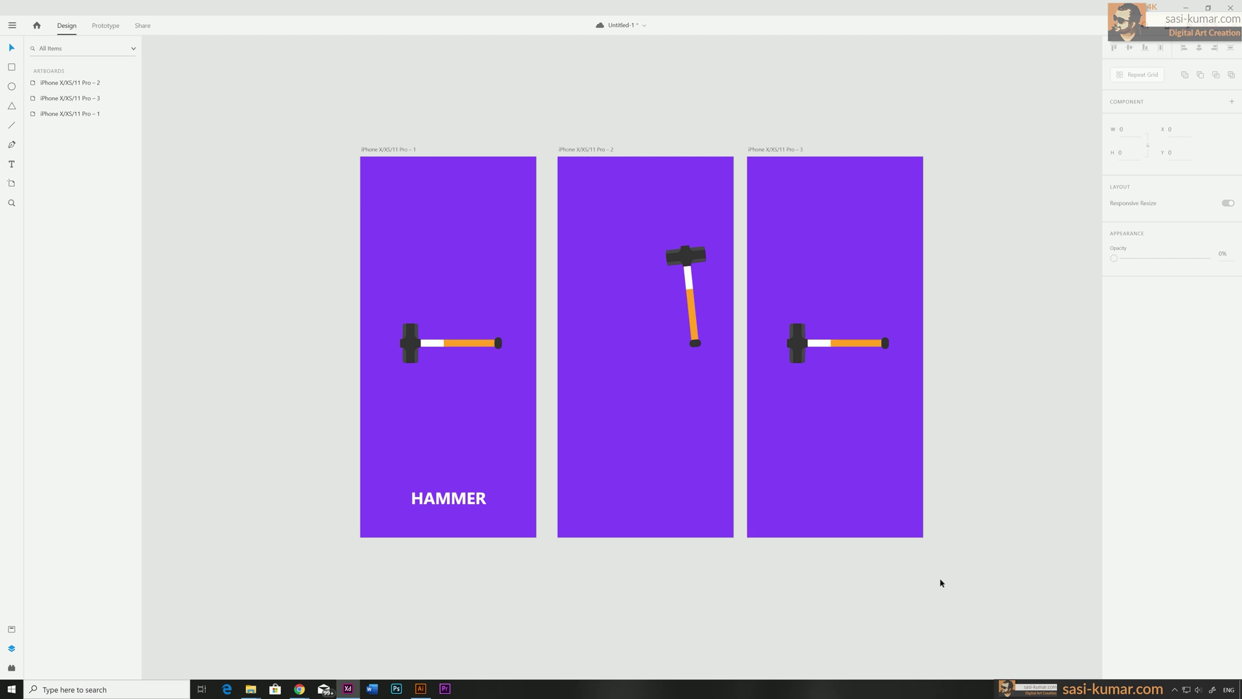
Wire artboard 2 to artboard 3 on a Time trigger with Auto-Animate, Bounce easing, 0.4 s.
key(ctrl+Tab)
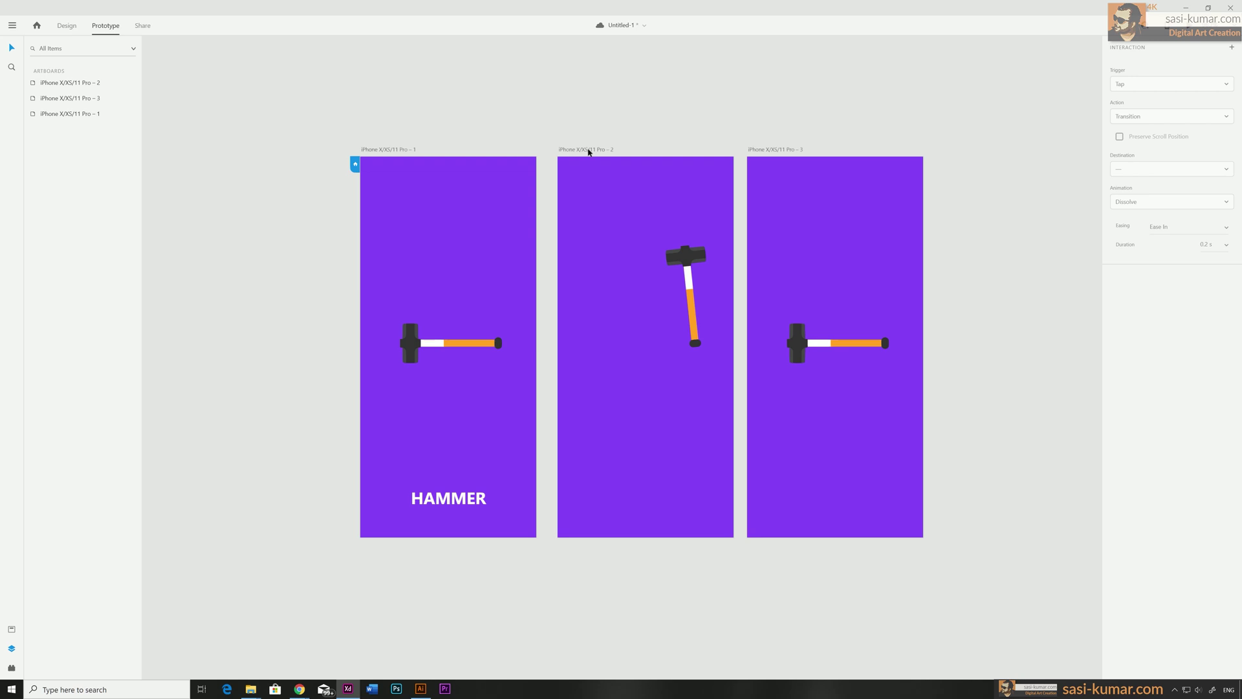
click(588, 153)
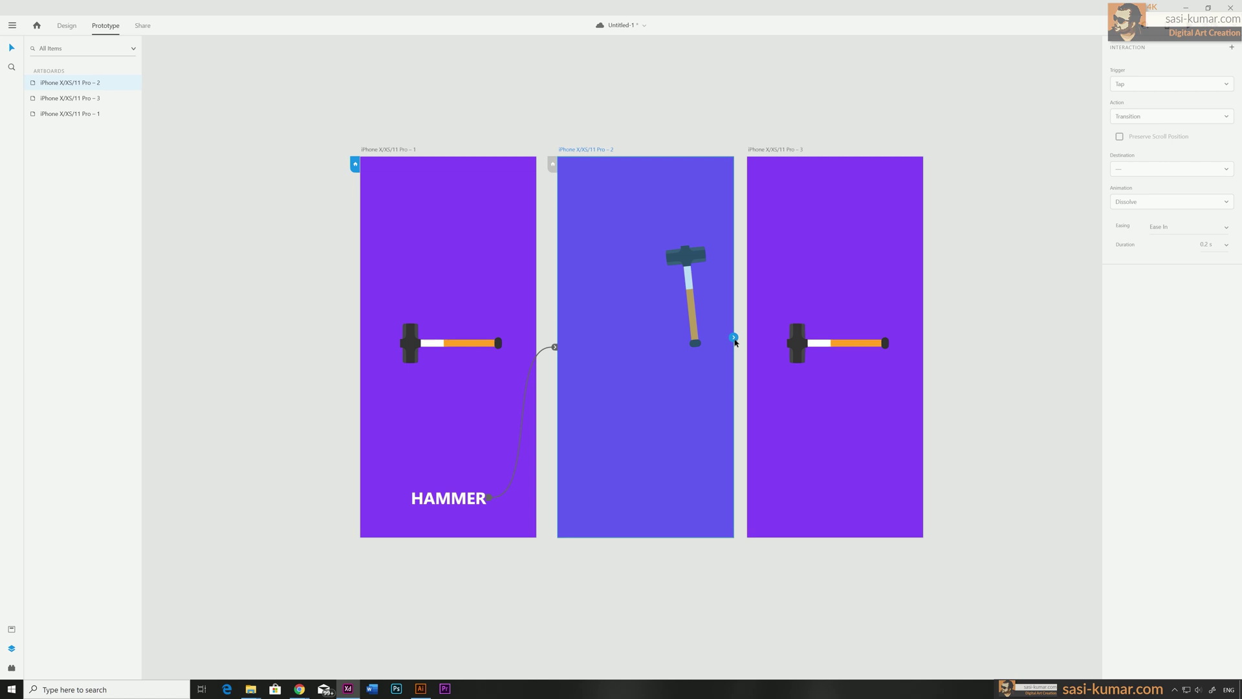
drag(734, 337, 755, 298)
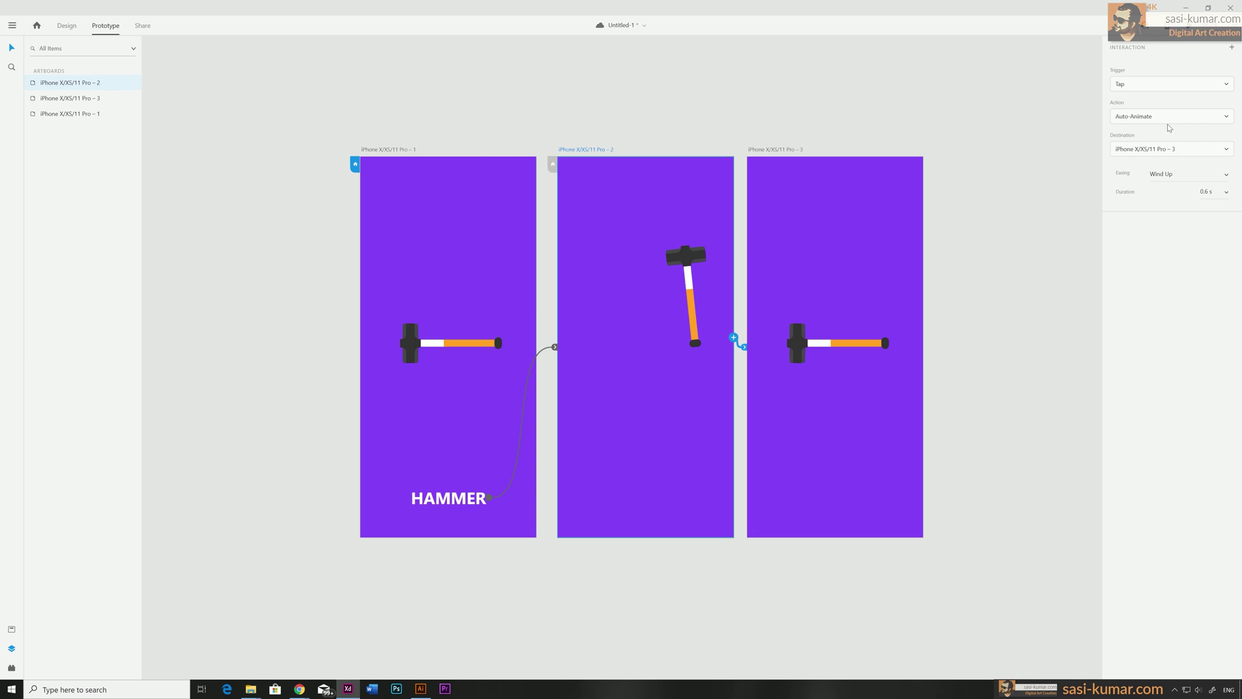
click(1204, 85)
click(1159, 121)
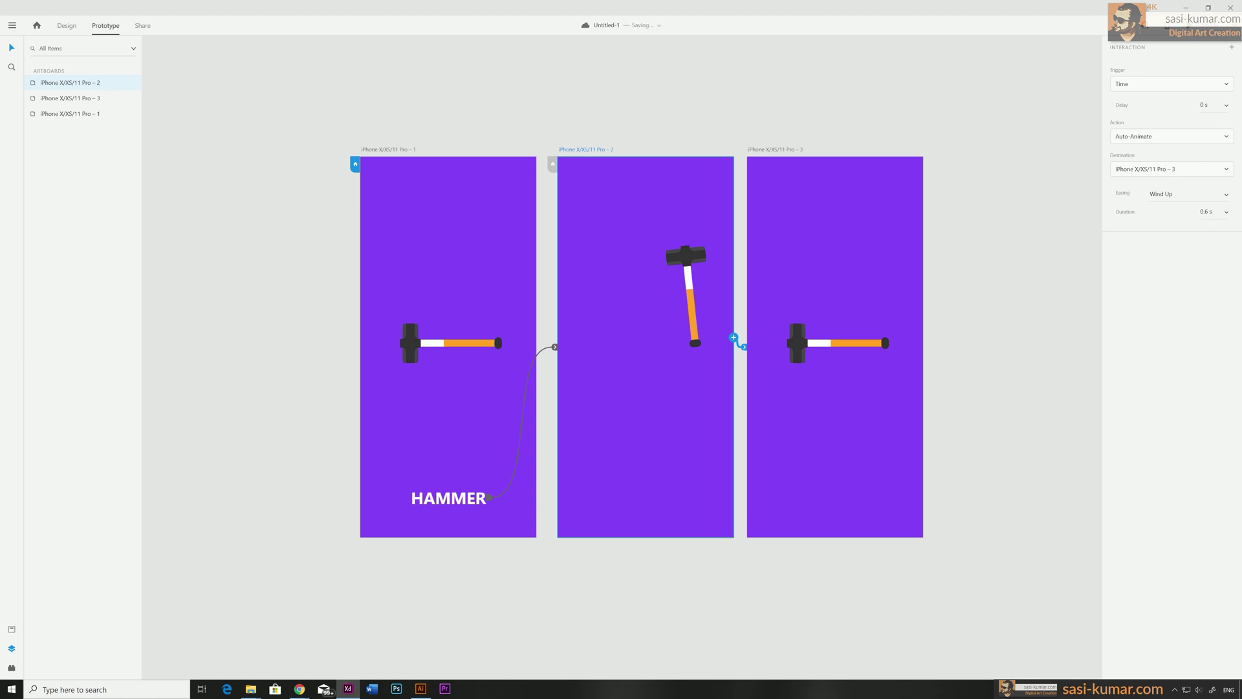
click(1226, 195)
click(1194, 213)
click(1226, 212)
click(1226, 198)
click(1019, 325)
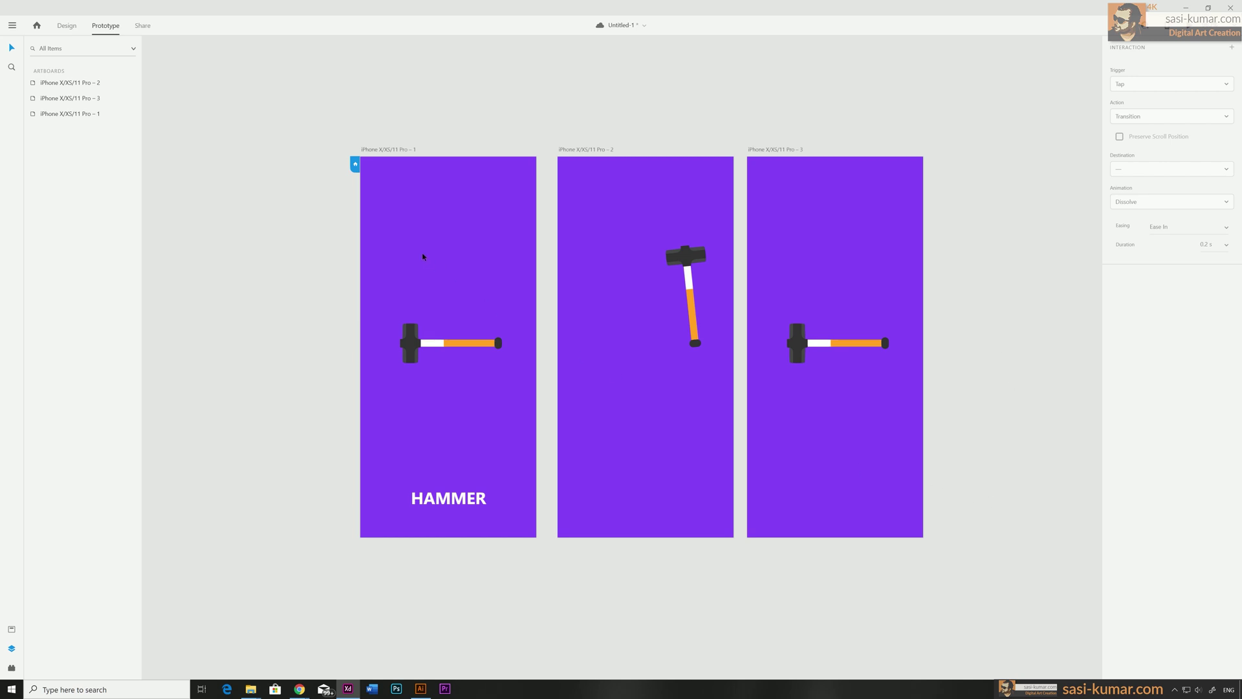
click(375, 149)
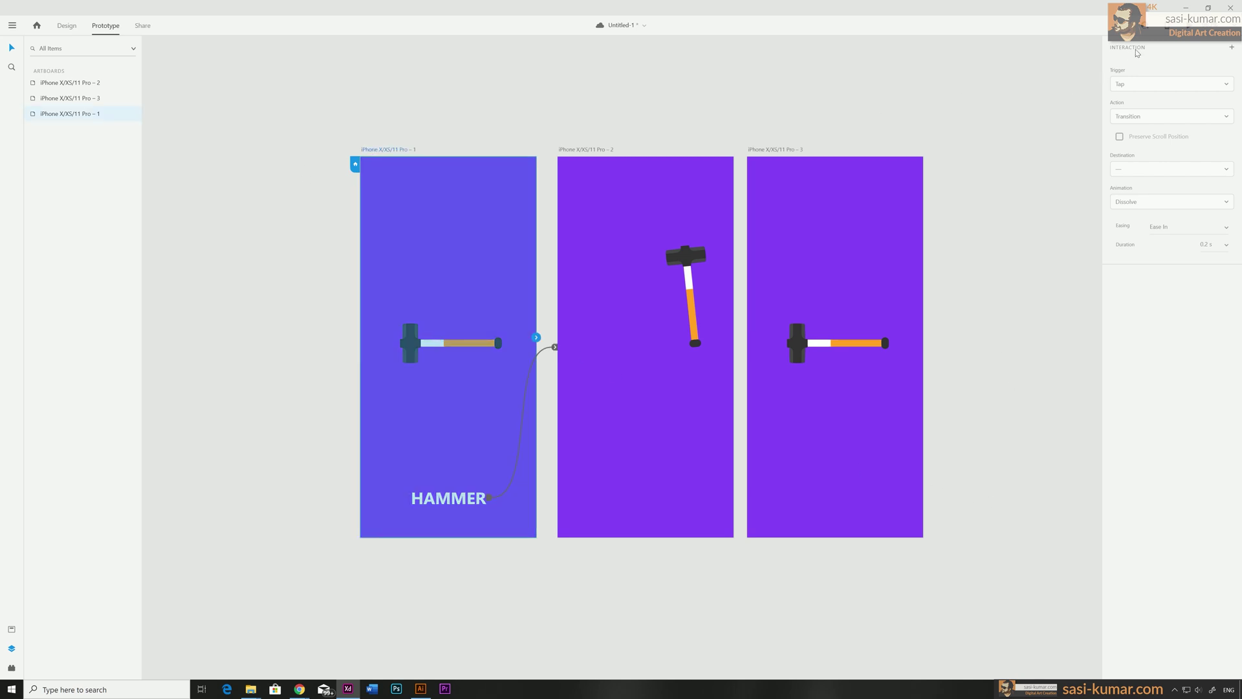
key(ctrl+Return)
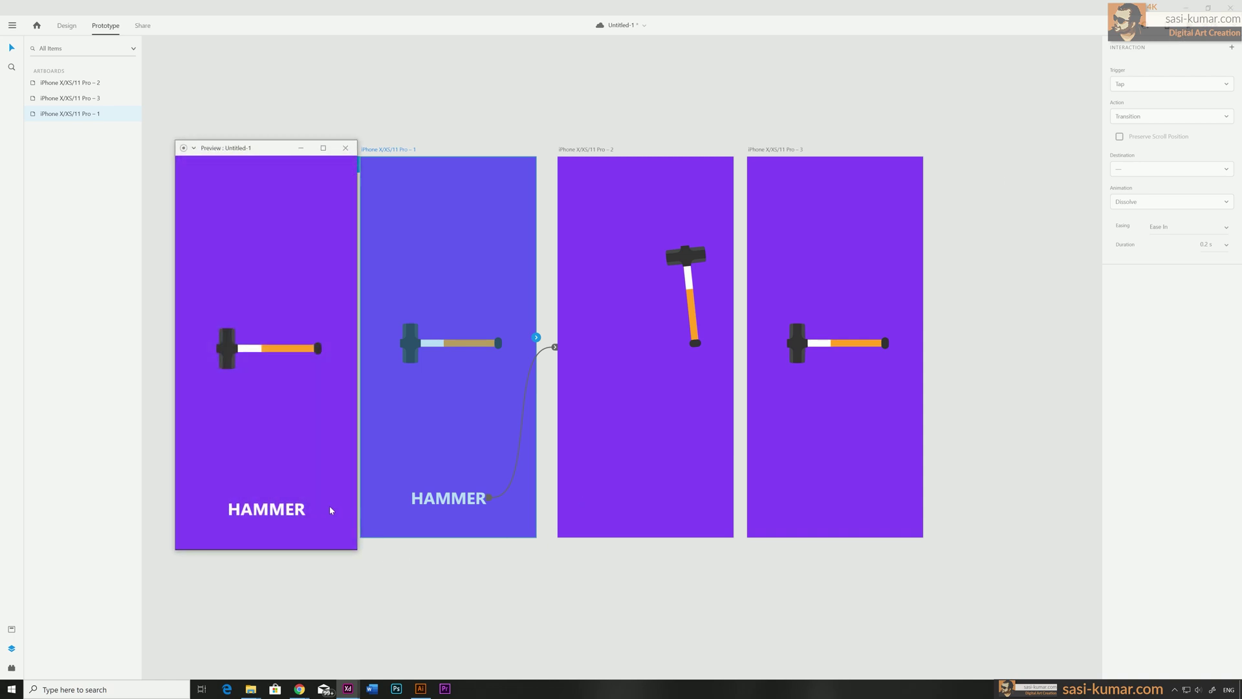
click(287, 513)
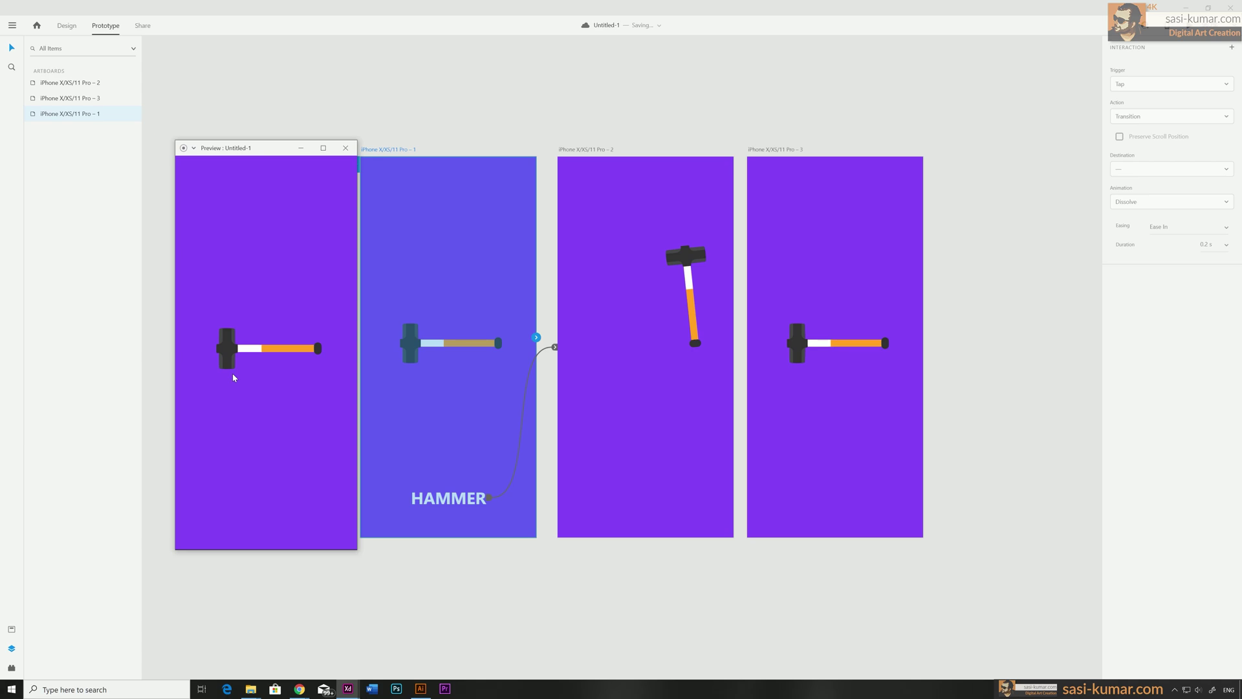
click(347, 148)
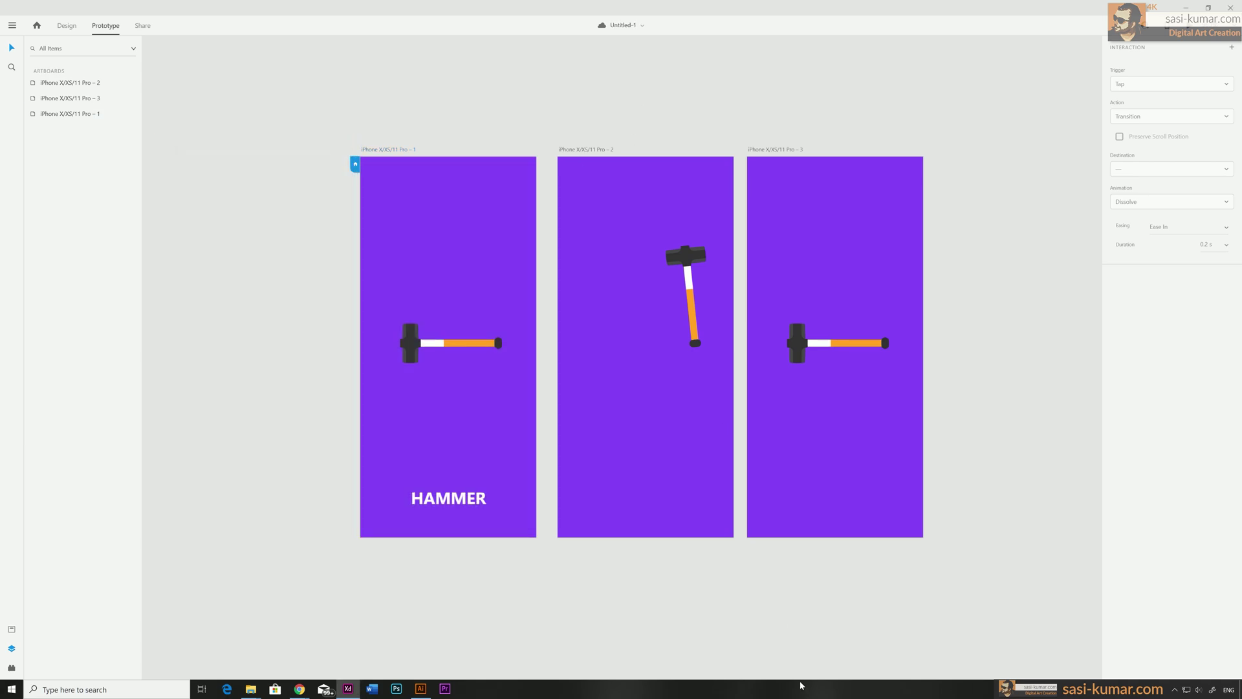
Link artboard 3 back to artboard 2 with Wind Up easing over 0.6 s.
click(777, 151)
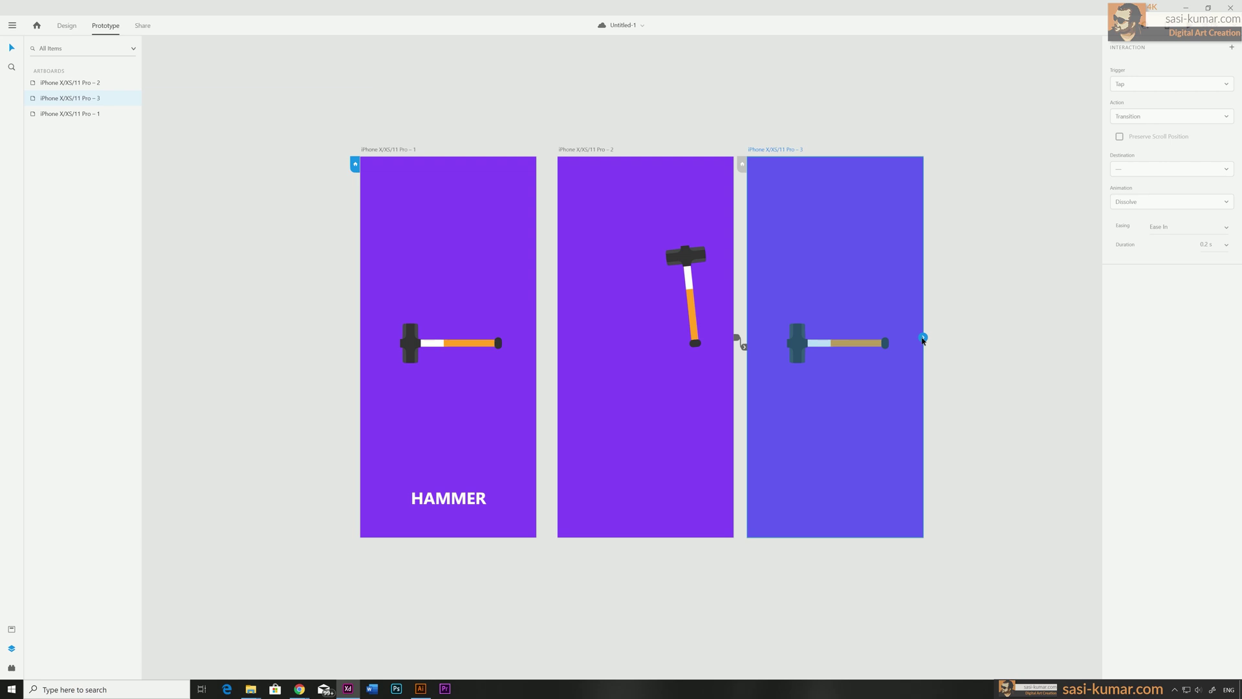
drag(924, 338, 691, 292)
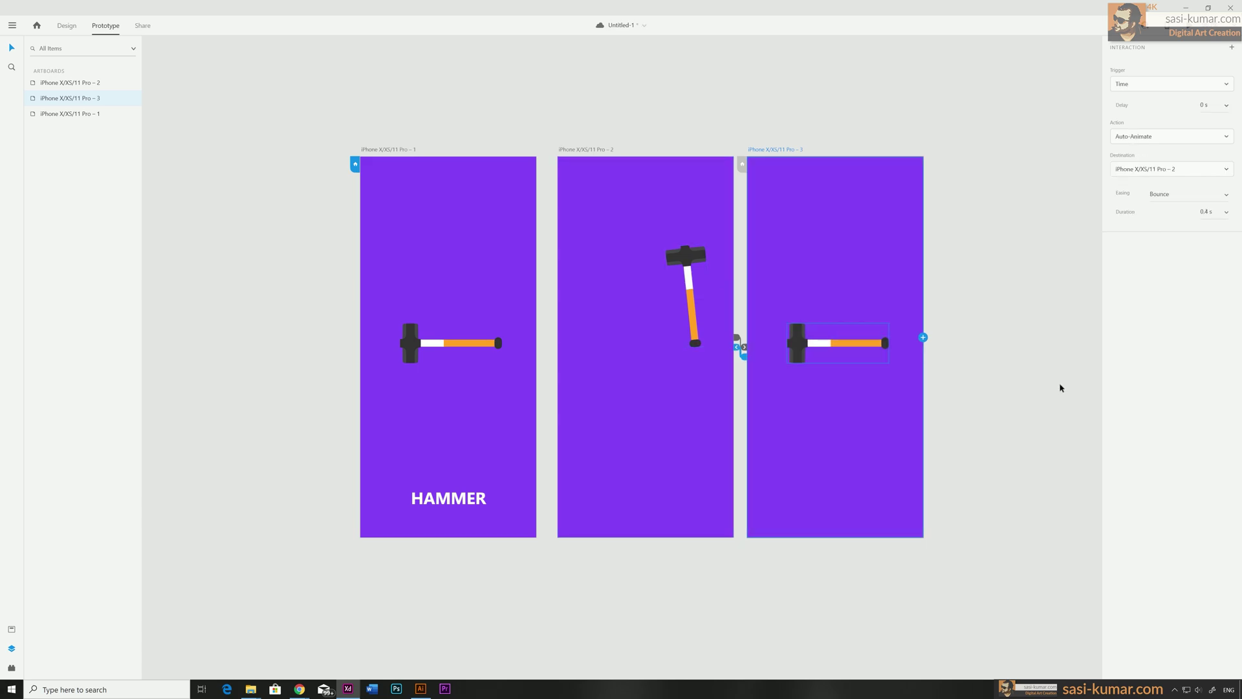
click(1227, 195)
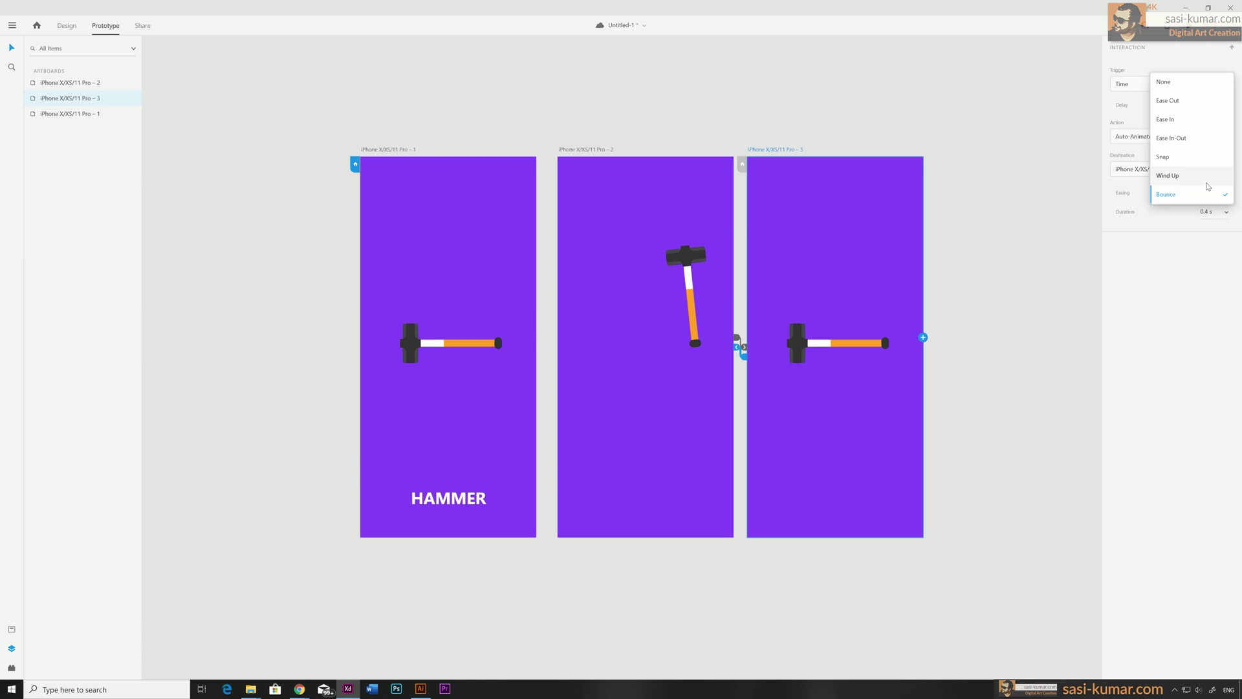
click(1206, 181)
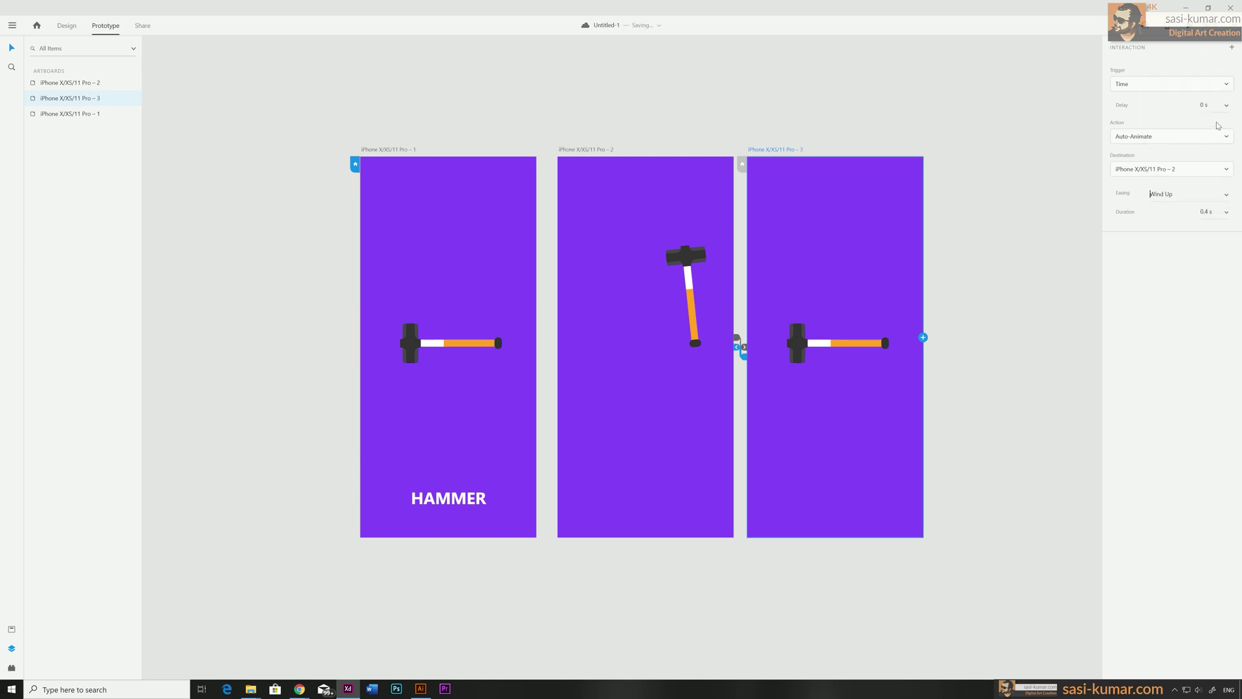
click(1226, 213)
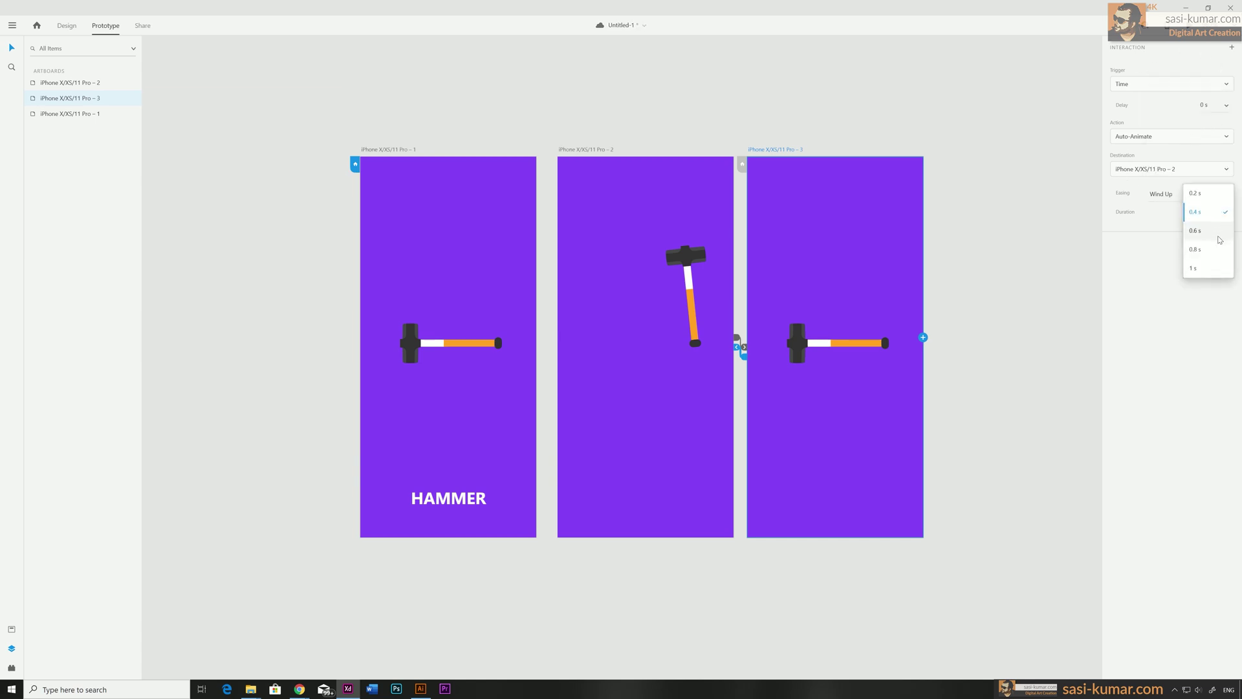
click(1219, 232)
Launch the desktop preview starting from artboard iPhone X/XS/11 Pro – 1.
click(432, 354)
click(395, 154)
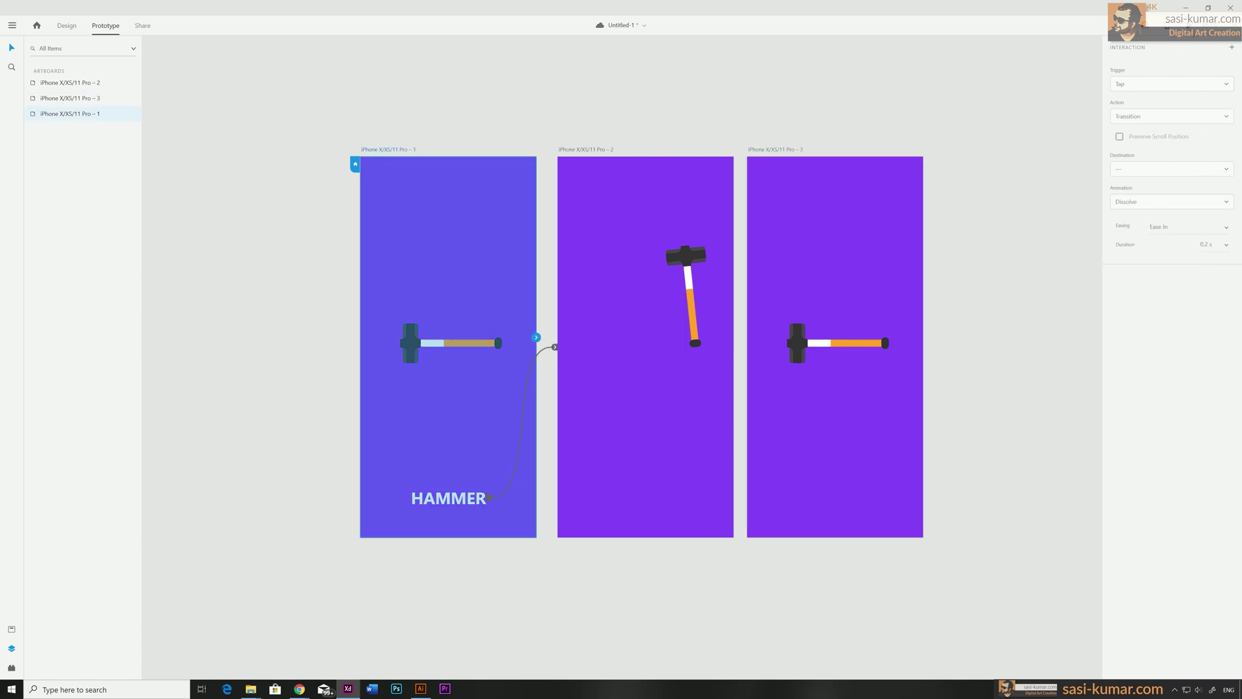
key(ctrl+Return)
Tap HAMMER in the preview to play the hammer swing, then close the preview.
click(287, 514)
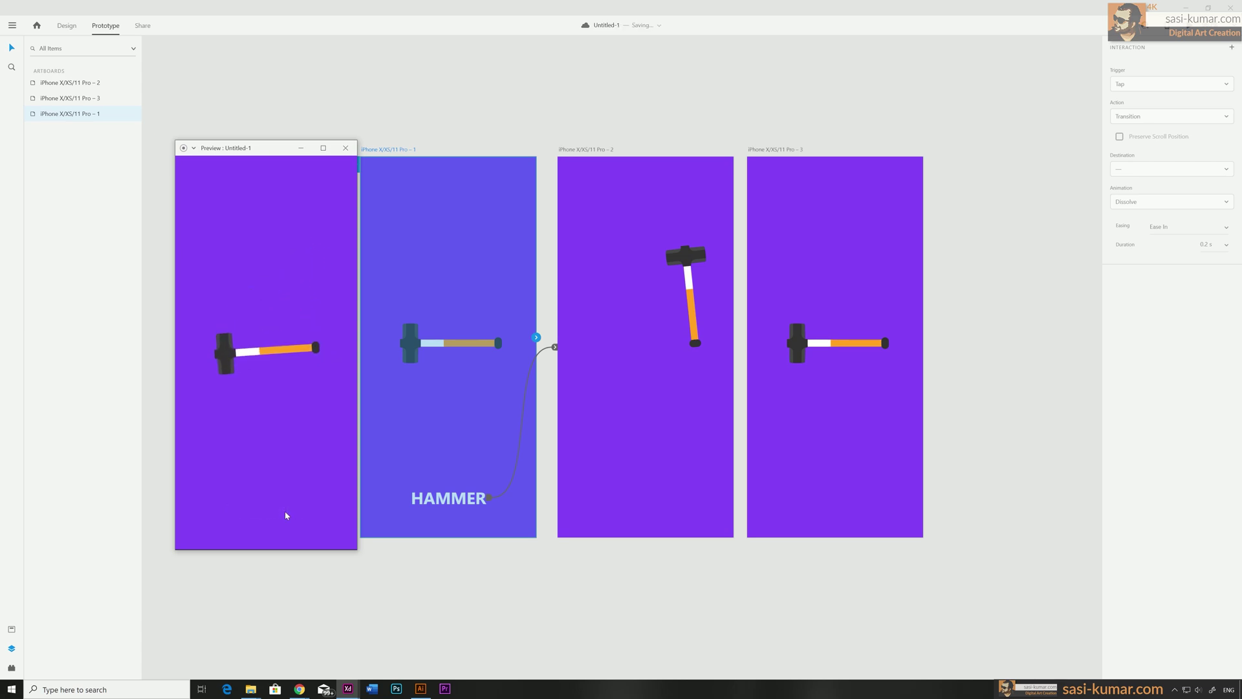
click(345, 150)
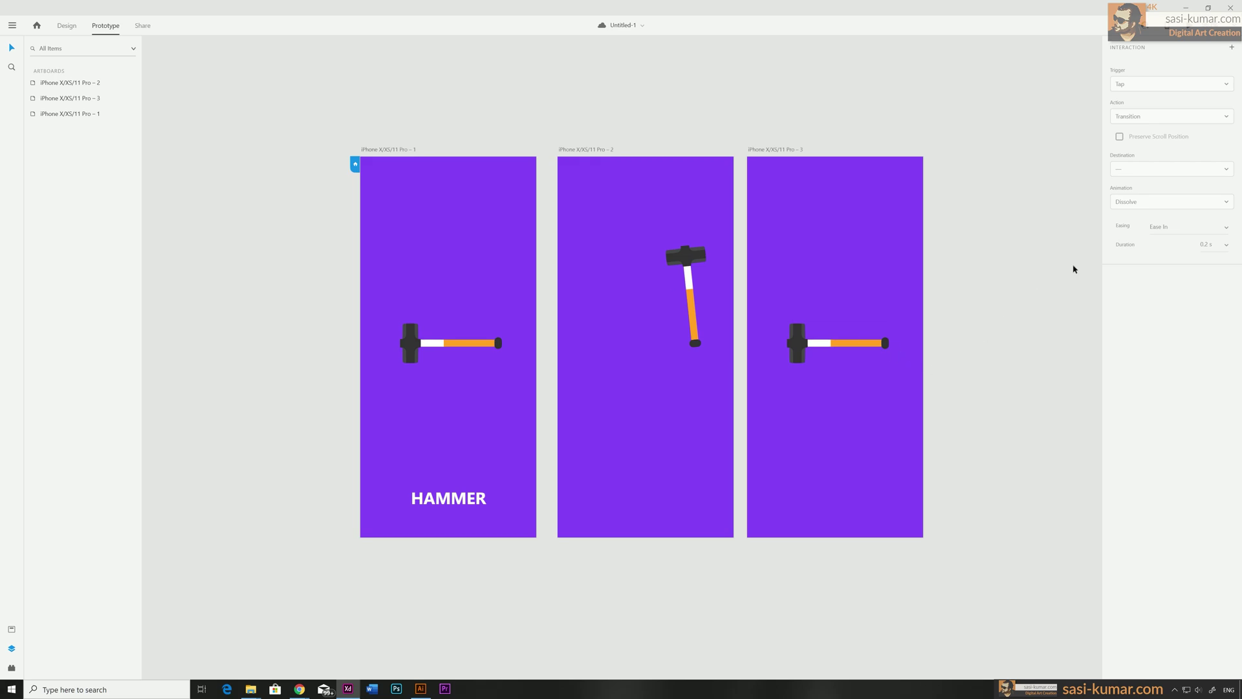
Draw a flat 88×15 ellipse under artboard 3's hammer head and place it behind the hammer.
key(ctrl+Tab)
key(e)
drag(774, 363, 849, 370)
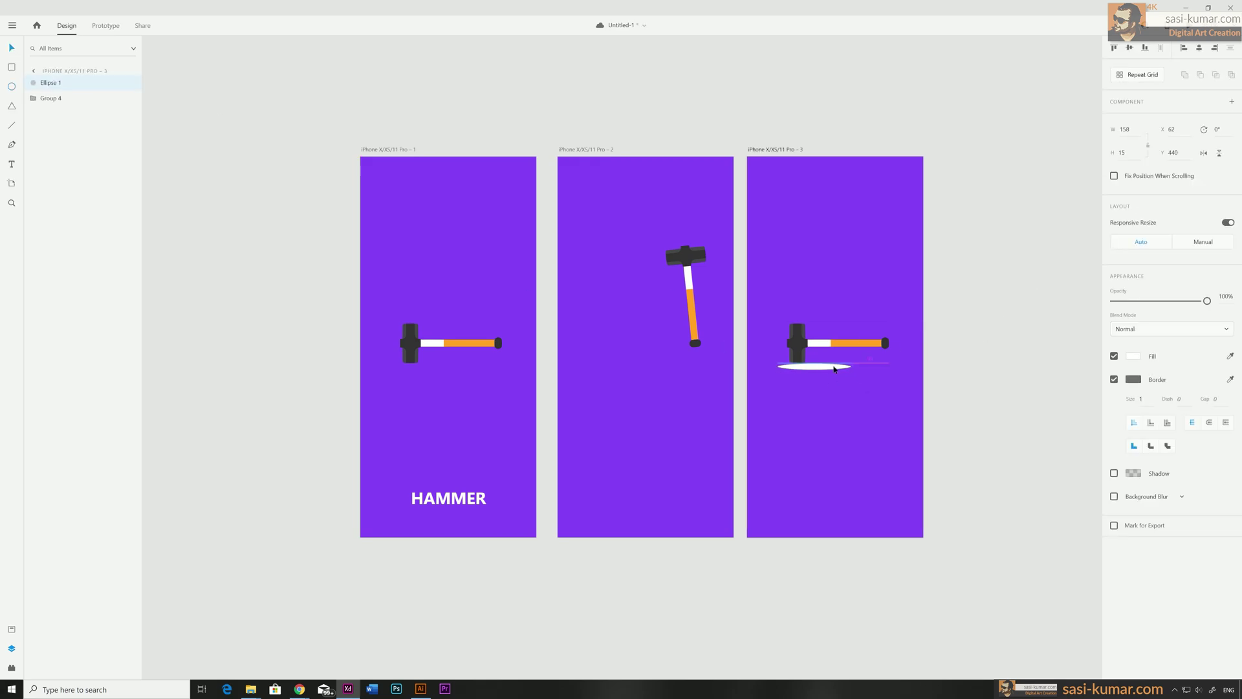
scroll(832, 369, up, 5)
drag(602, 378, 568, 383)
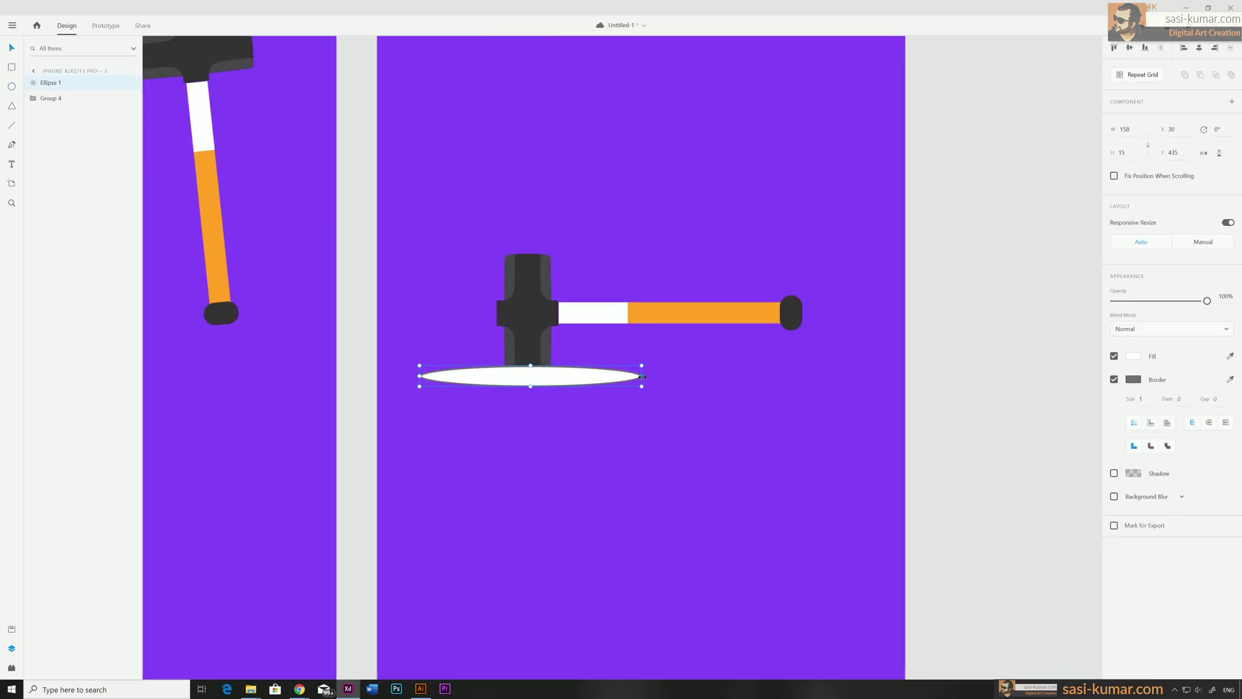
drag(642, 375, 588, 376)
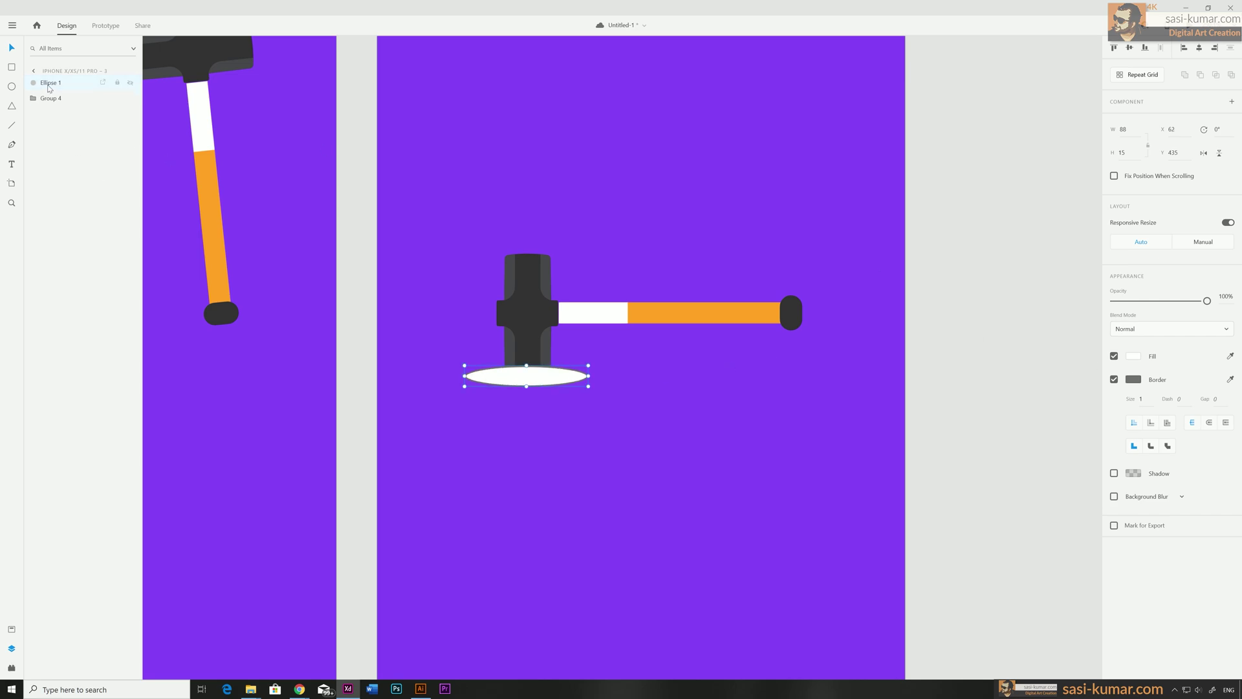
drag(50, 85, 52, 115)
Fill the shadow ellipse dark purple.
key(Escape)
click(482, 382)
click(1133, 356)
click(1061, 317)
click(544, 381)
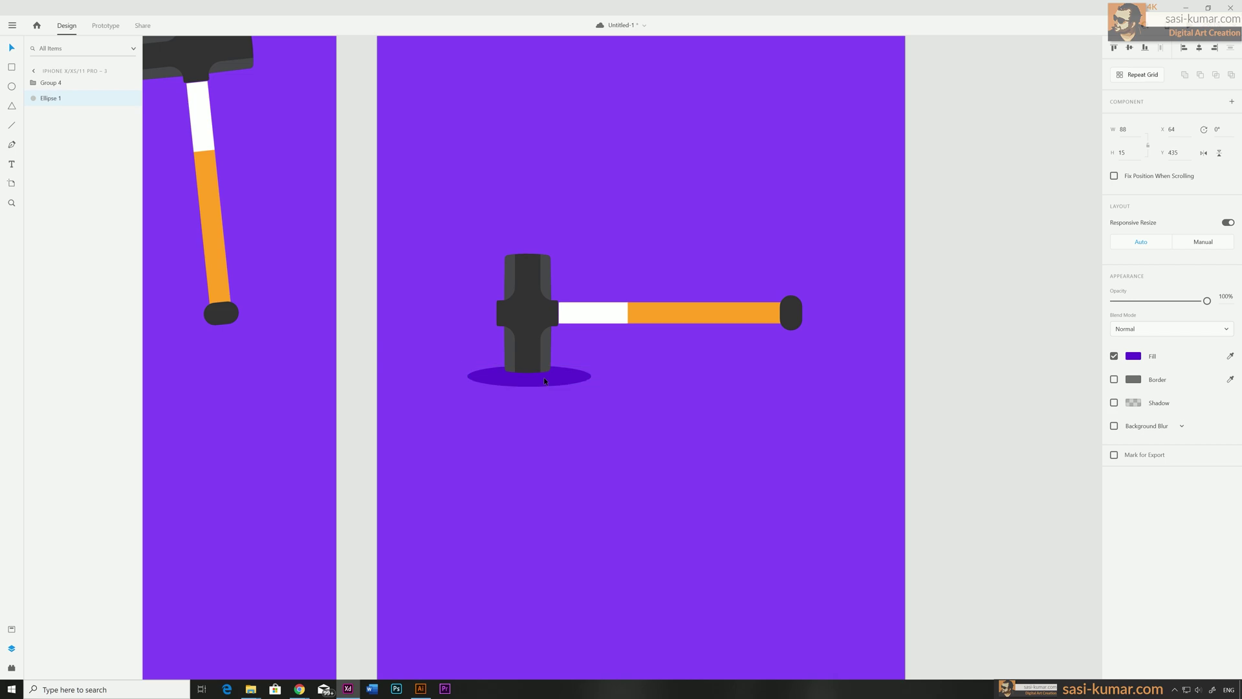
Copy the shadow ellipse and paste it onto the second artboard.
scroll(746, 361, down, 5)
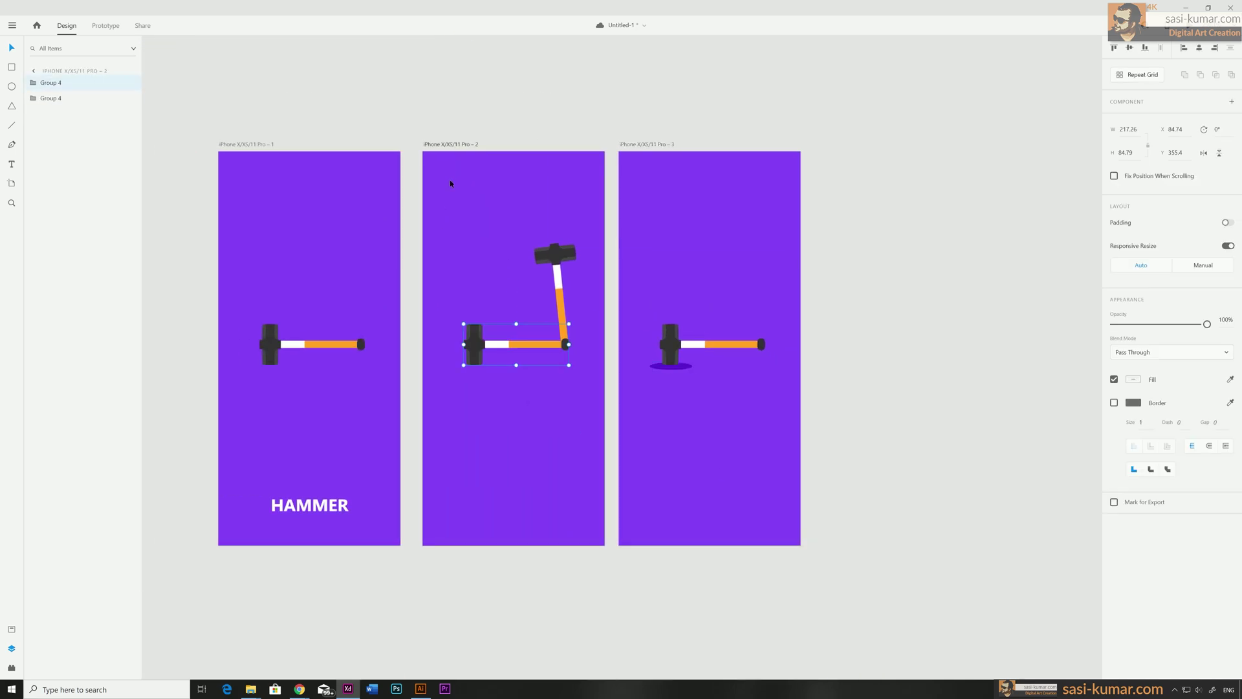
key(Delete)
click(671, 366)
key(ctrl+c)
click(477, 330)
key(ctrl+v)
click(560, 588)
click(499, 368)
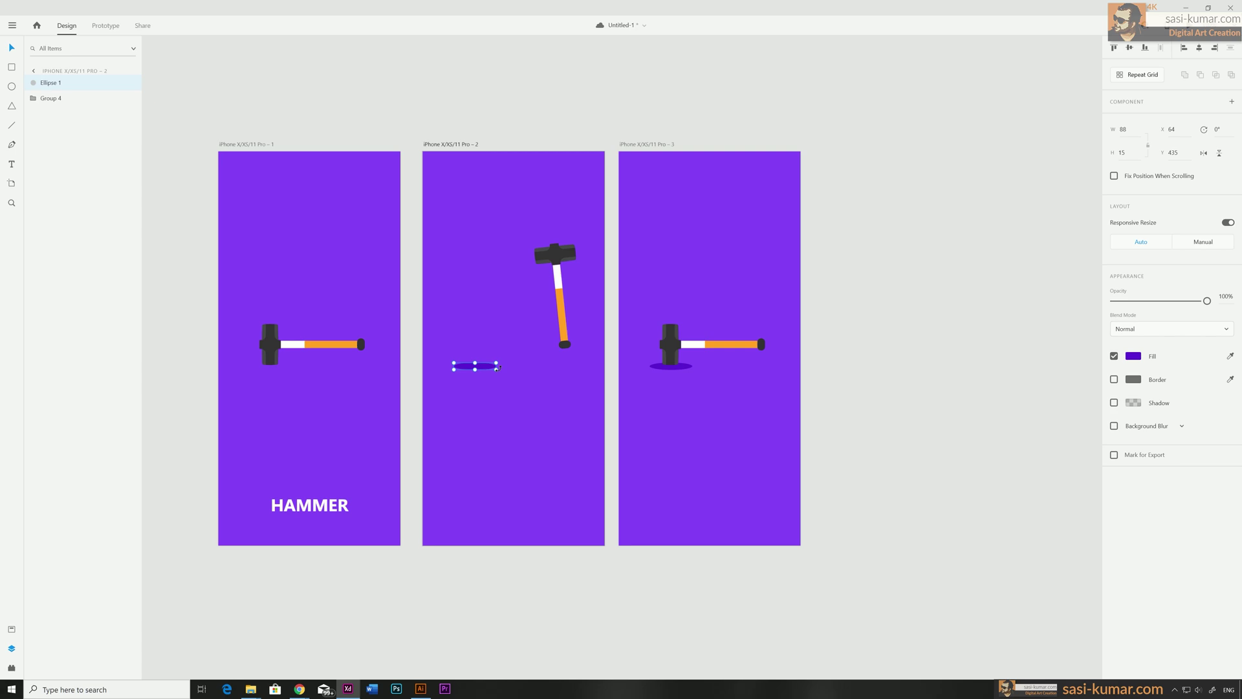
Shrink the pasted shadow to a 20×1 sliver with 0% opacity, then fit all artboards in view.
scroll(498, 367, up, 5)
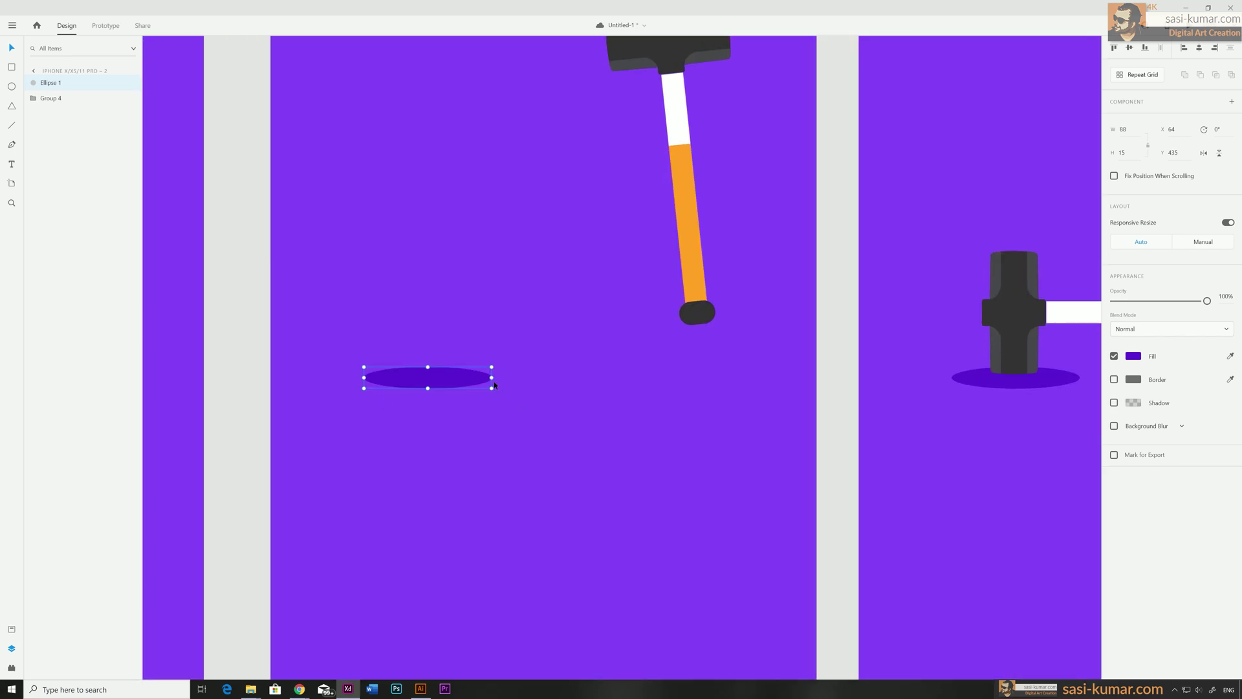
drag(498, 368, 429, 377)
drag(1207, 301, 1111, 301)
click(262, 388)
key(ctrl+0)
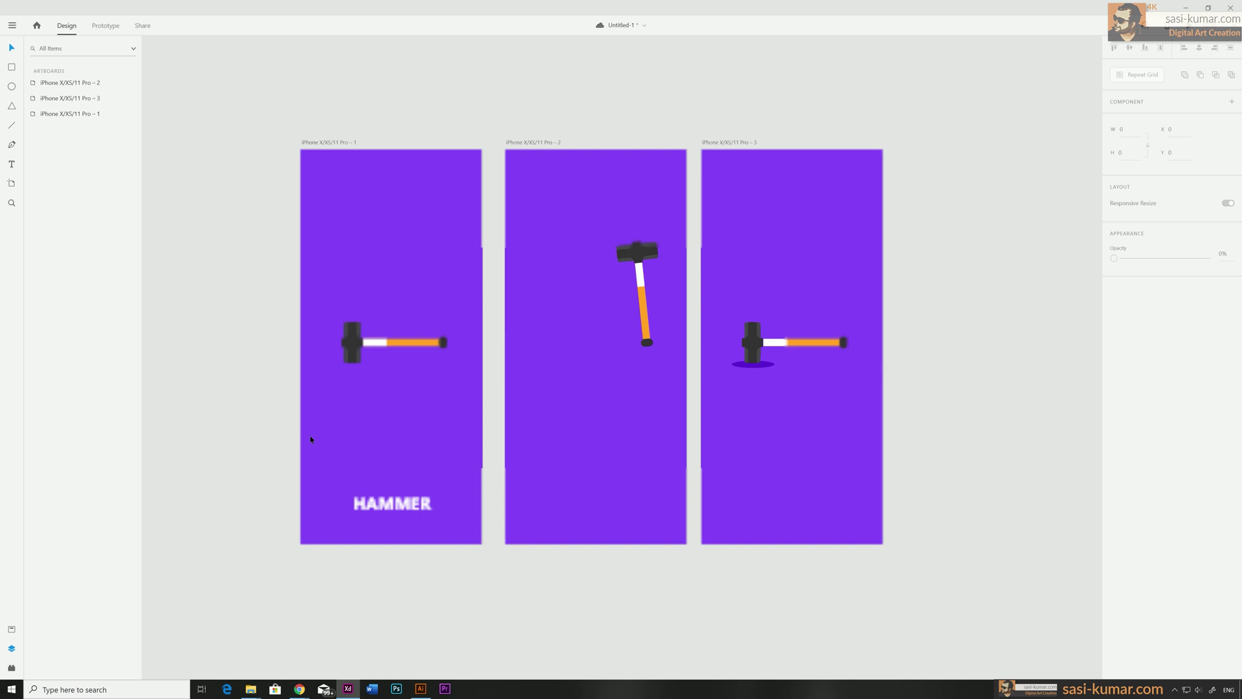
Paste the bold white HAMMER label onto artboard 2's bottom and retype it as 'STOP'.
click(406, 510)
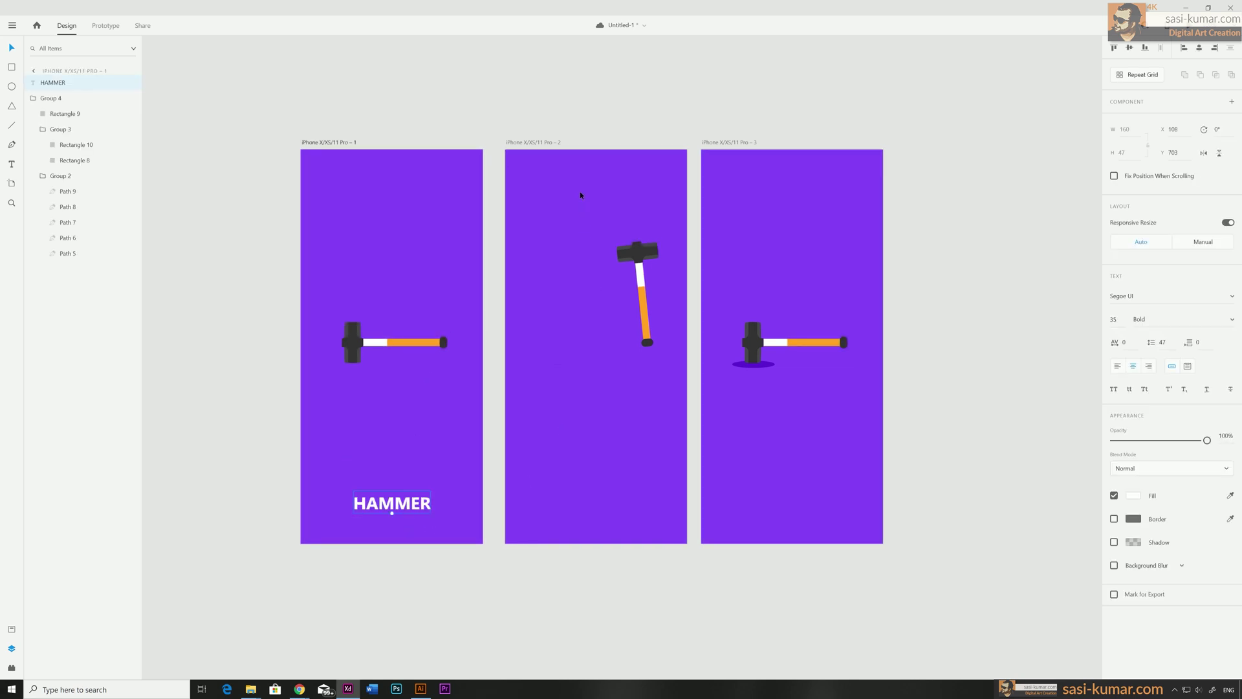
click(541, 144)
key(ctrl+v)
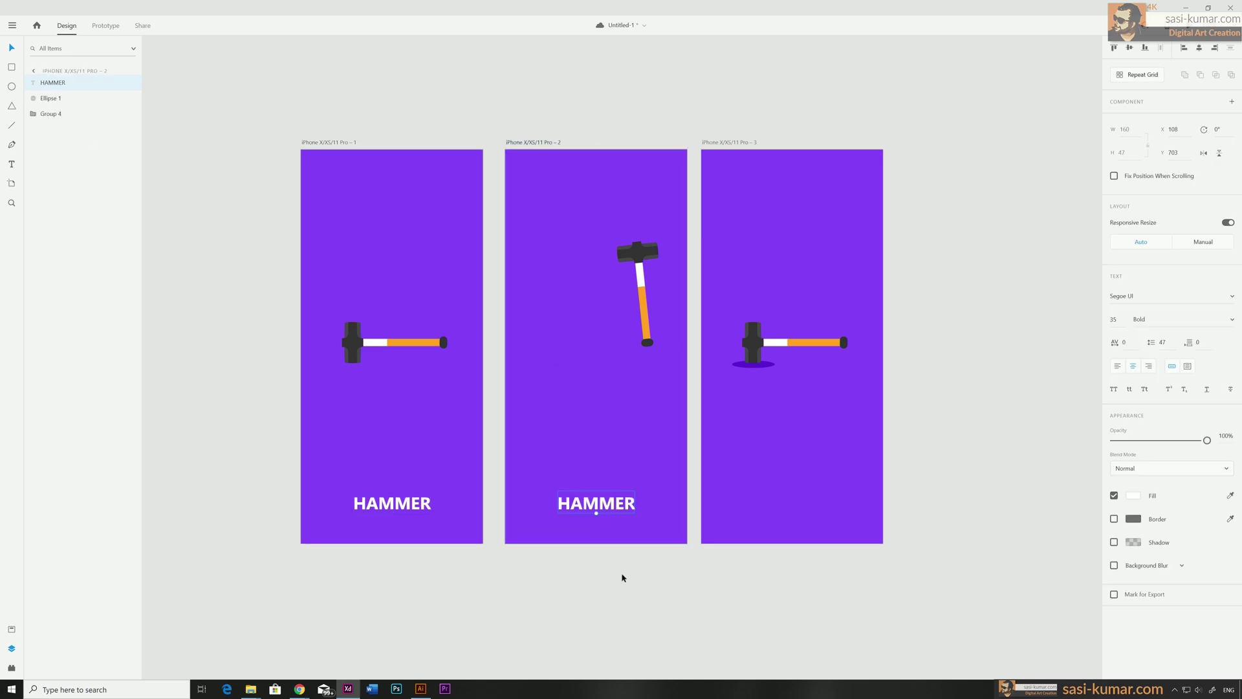
key(Return)
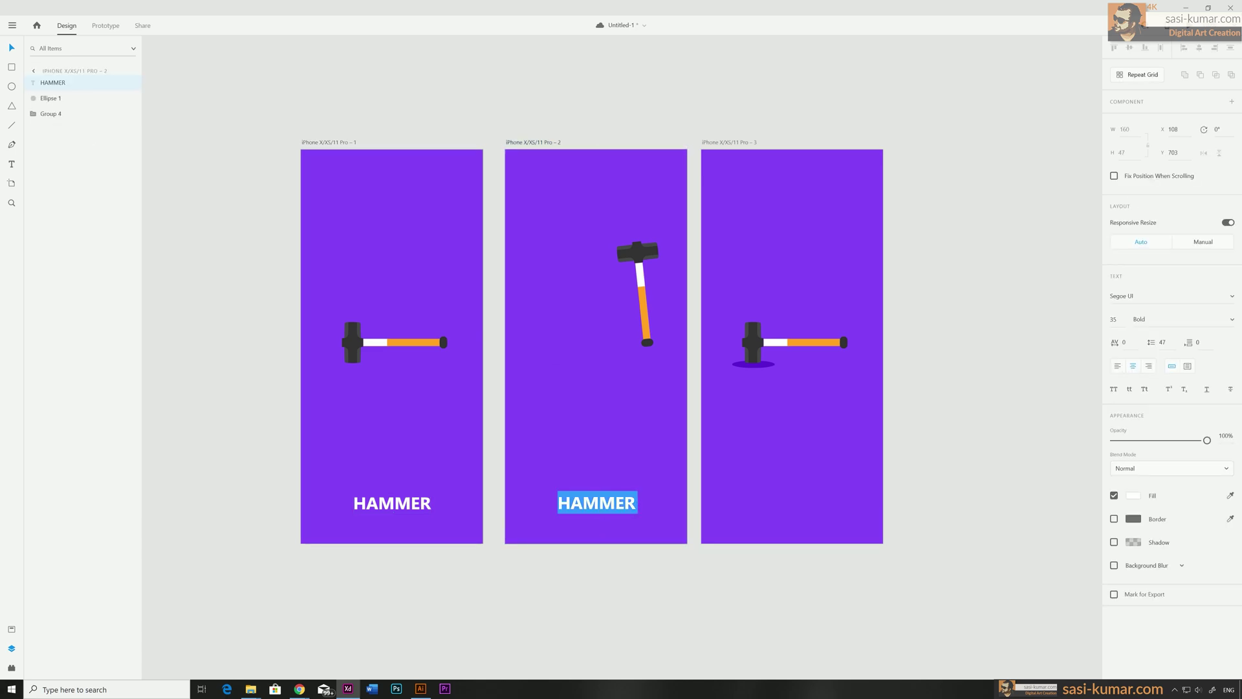
text(st)
key(BackSpace)
key(BackSpace)
text(STOP)
key(Escape)
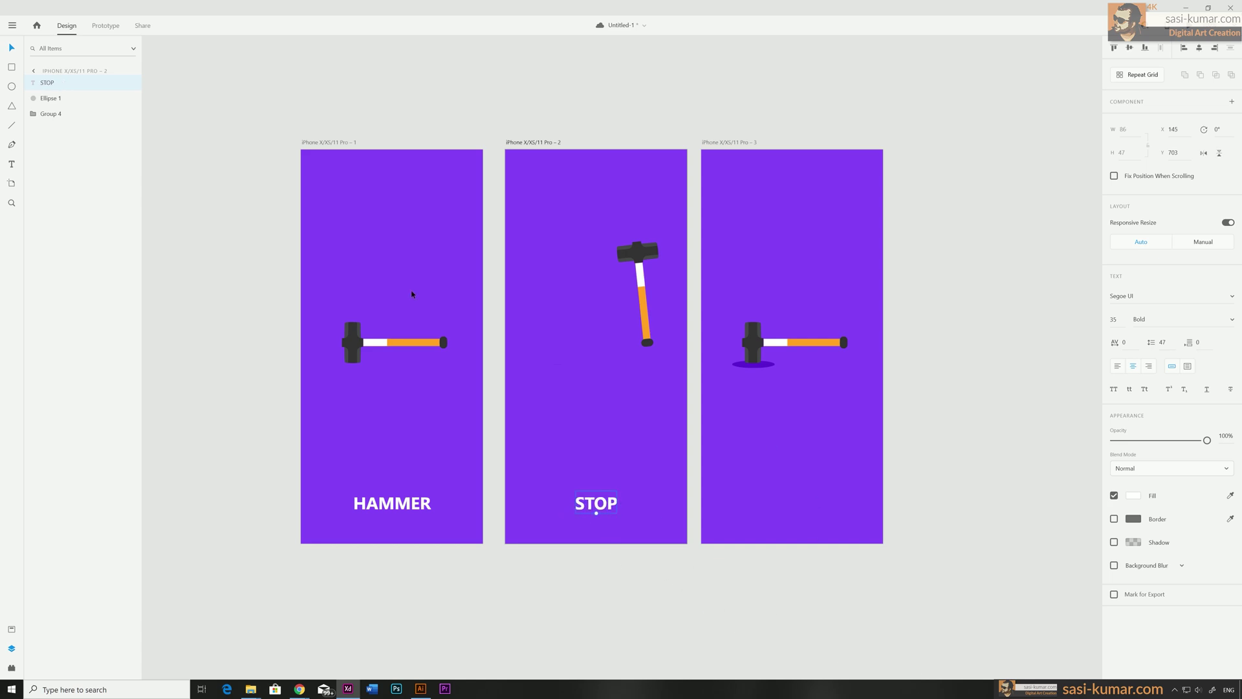
click(103, 27)
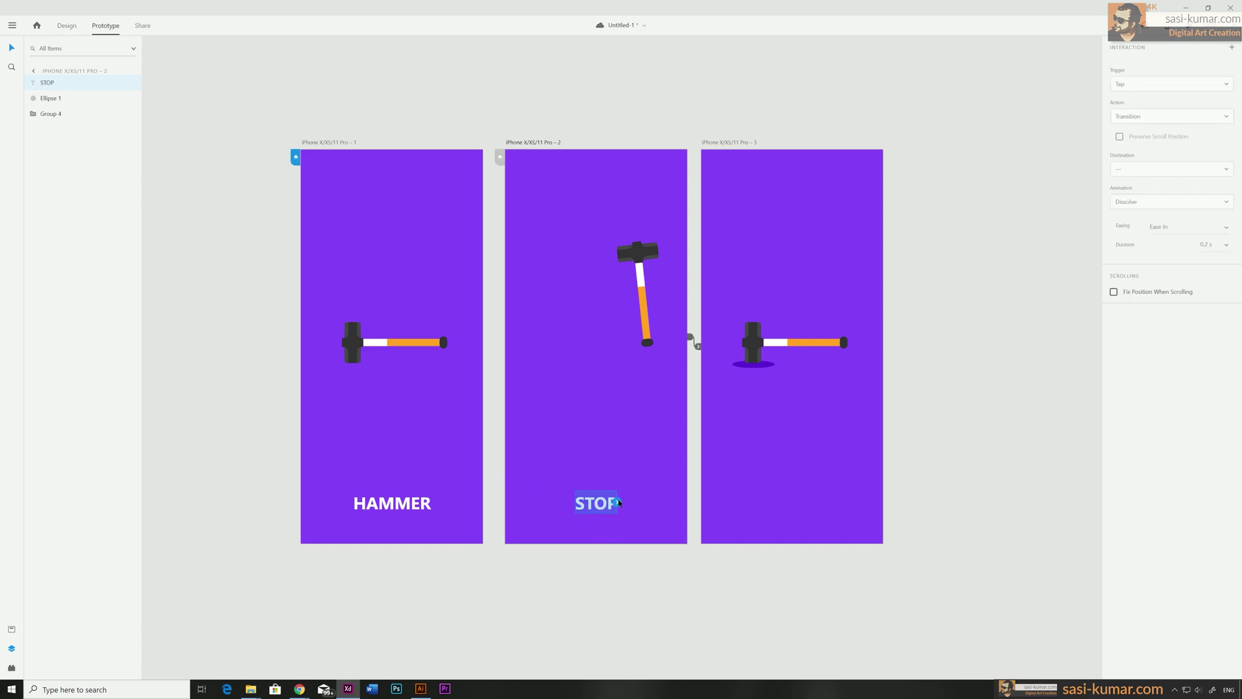
Wire the STOP label to artboard 1 with Auto-Animate, Bounce easing and 0.4 s duration.
drag(618, 505, 377, 237)
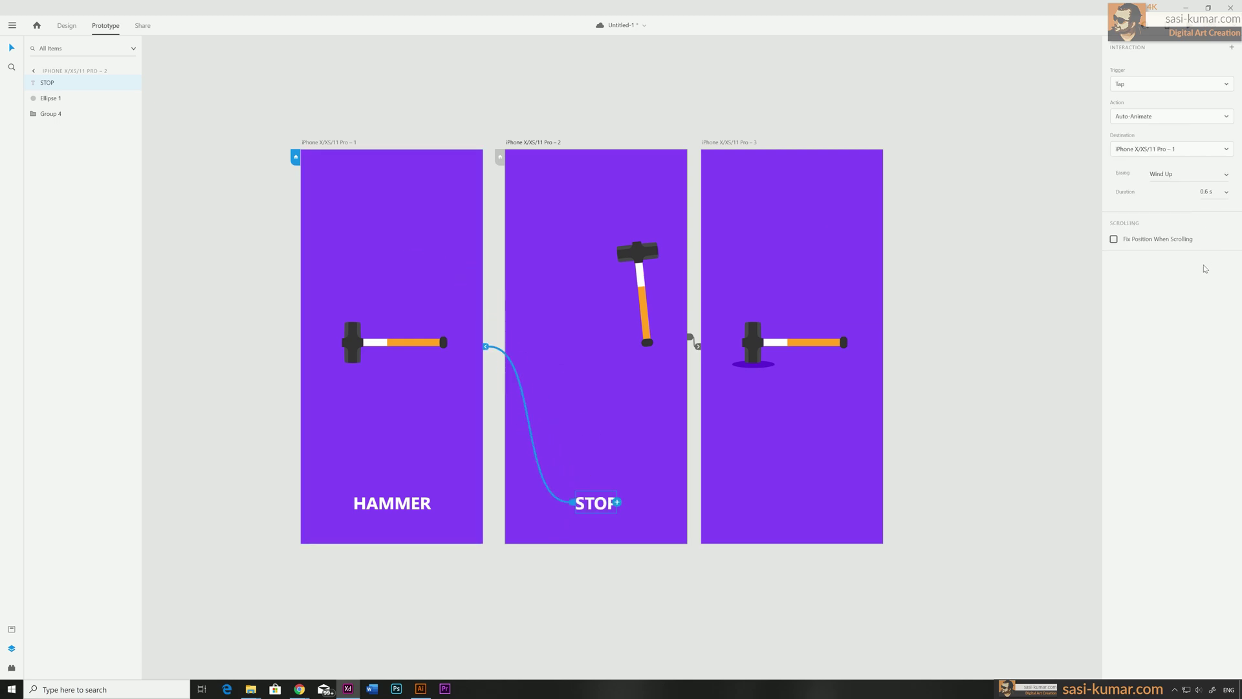
click(1223, 174)
click(1191, 194)
click(1226, 192)
click(1220, 172)
click(584, 618)
Paste the wired STOP label onto artboard 3.
click(600, 503)
click(782, 453)
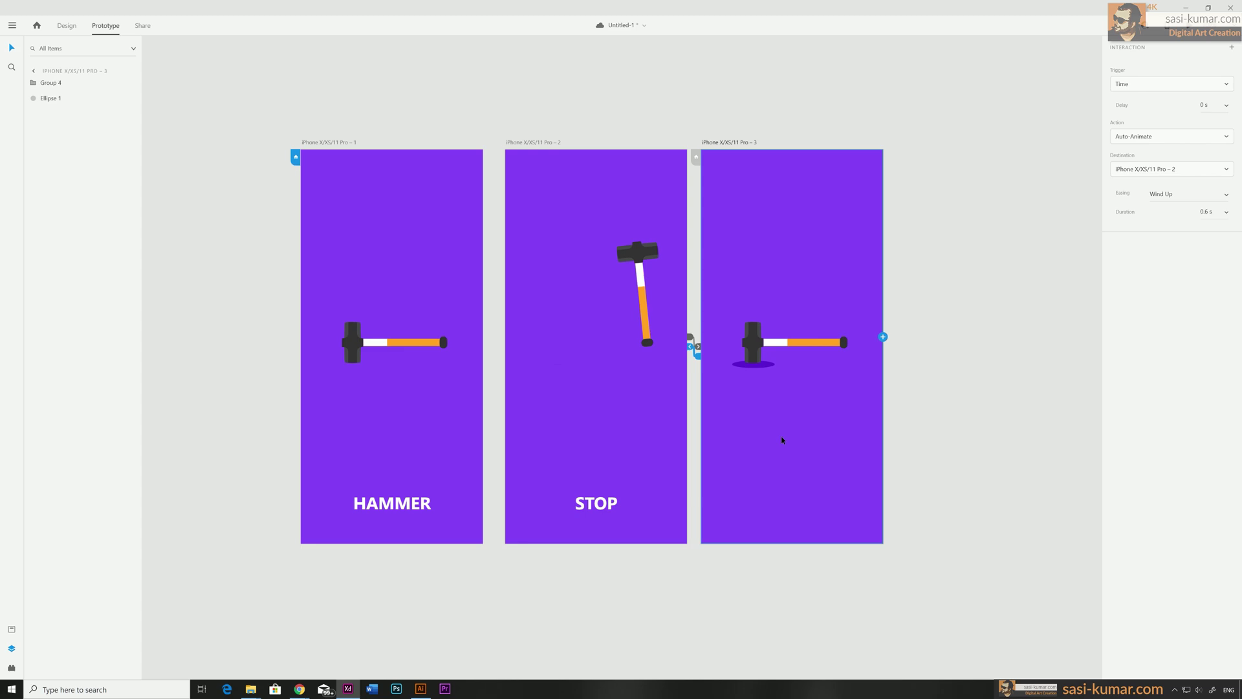
key(ctrl+v)
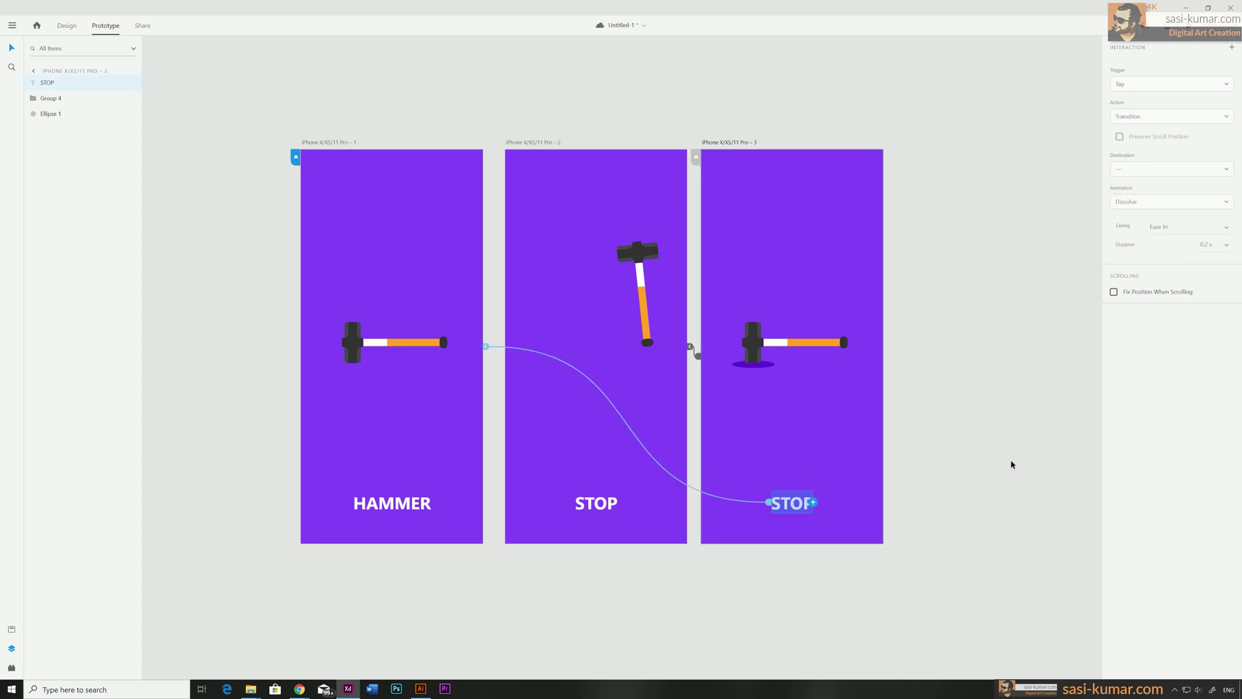
click(1036, 550)
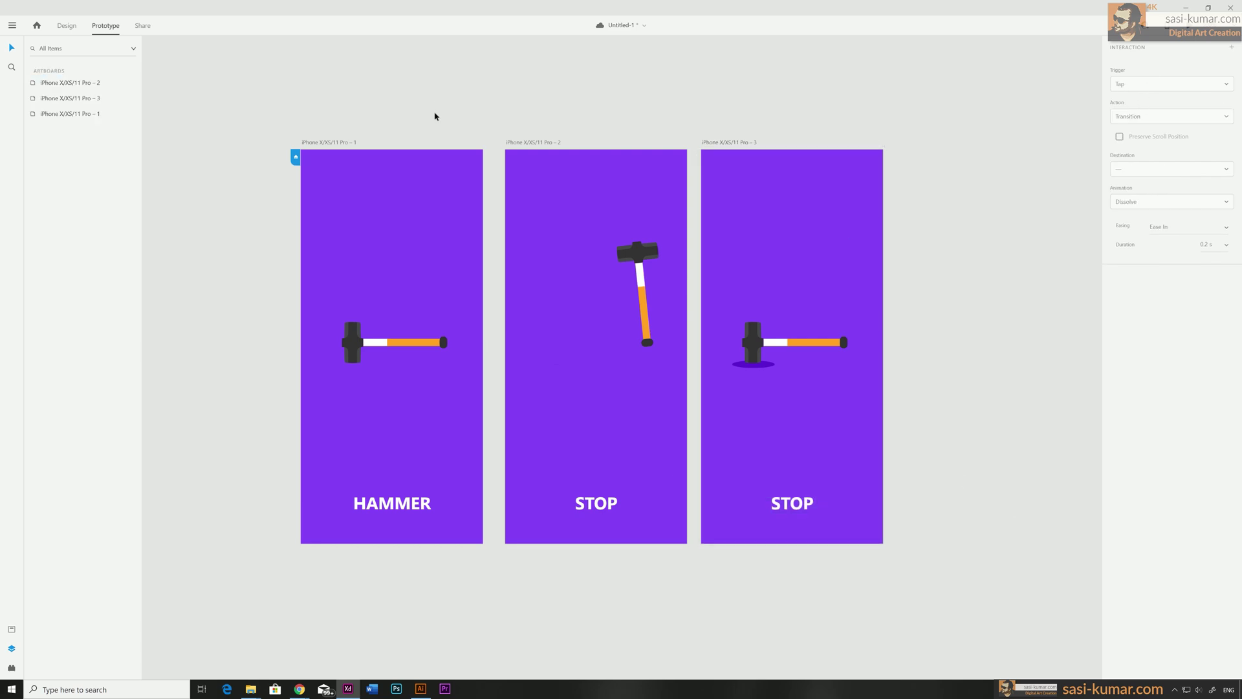
click(328, 142)
key(ctrl+Return)
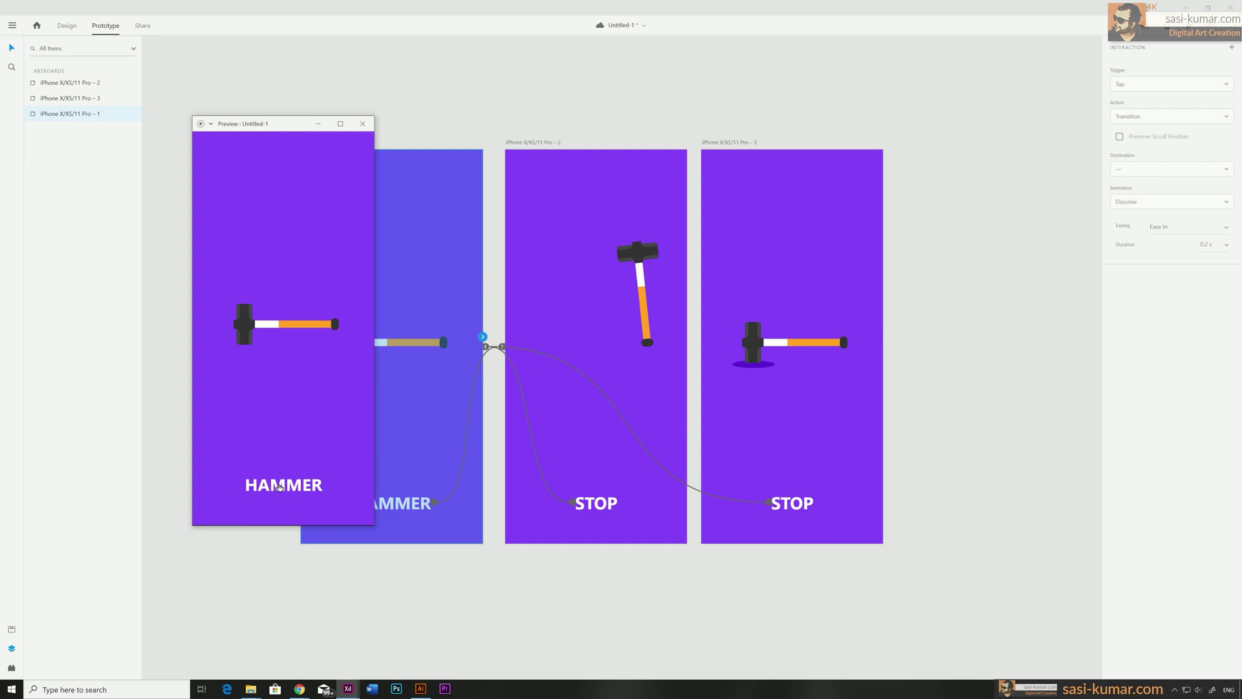
click(280, 487)
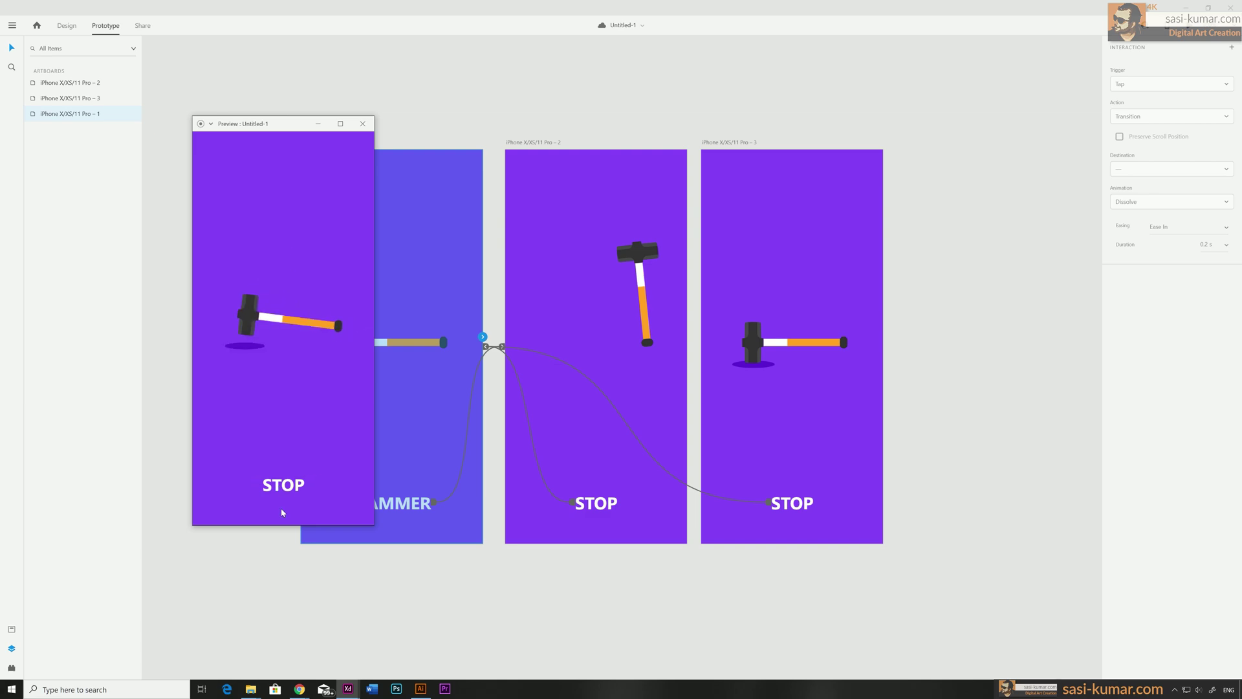
click(283, 488)
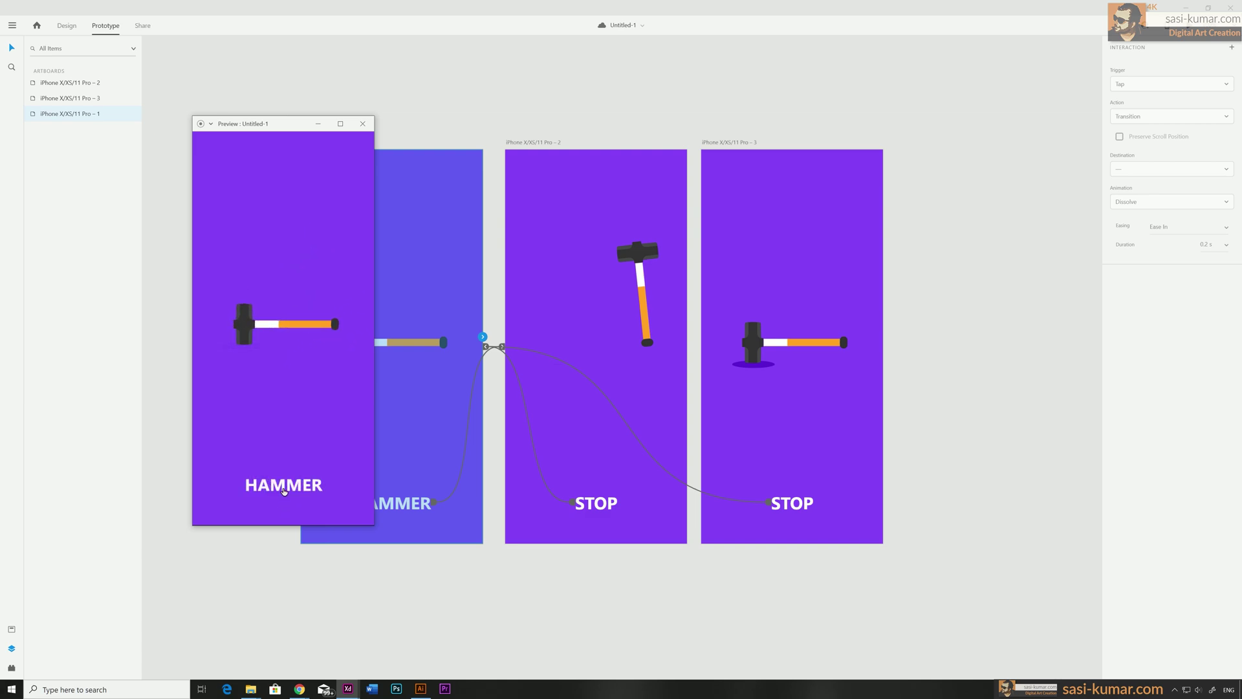
click(283, 490)
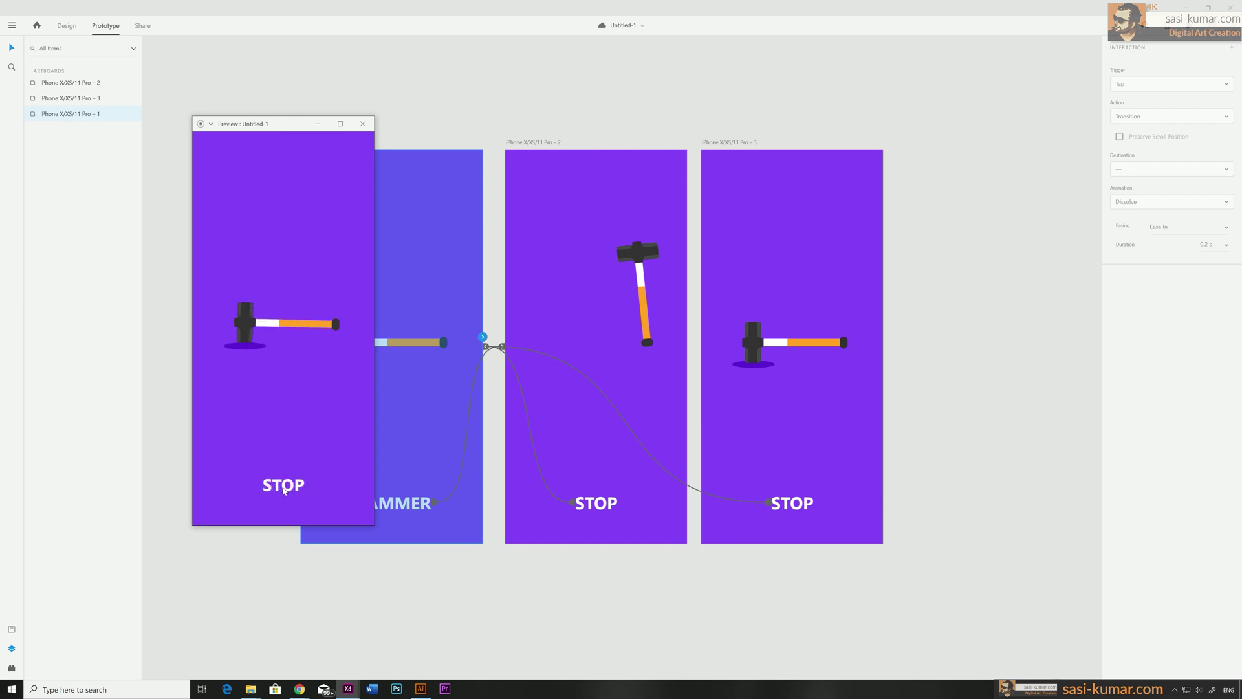
click(284, 490)
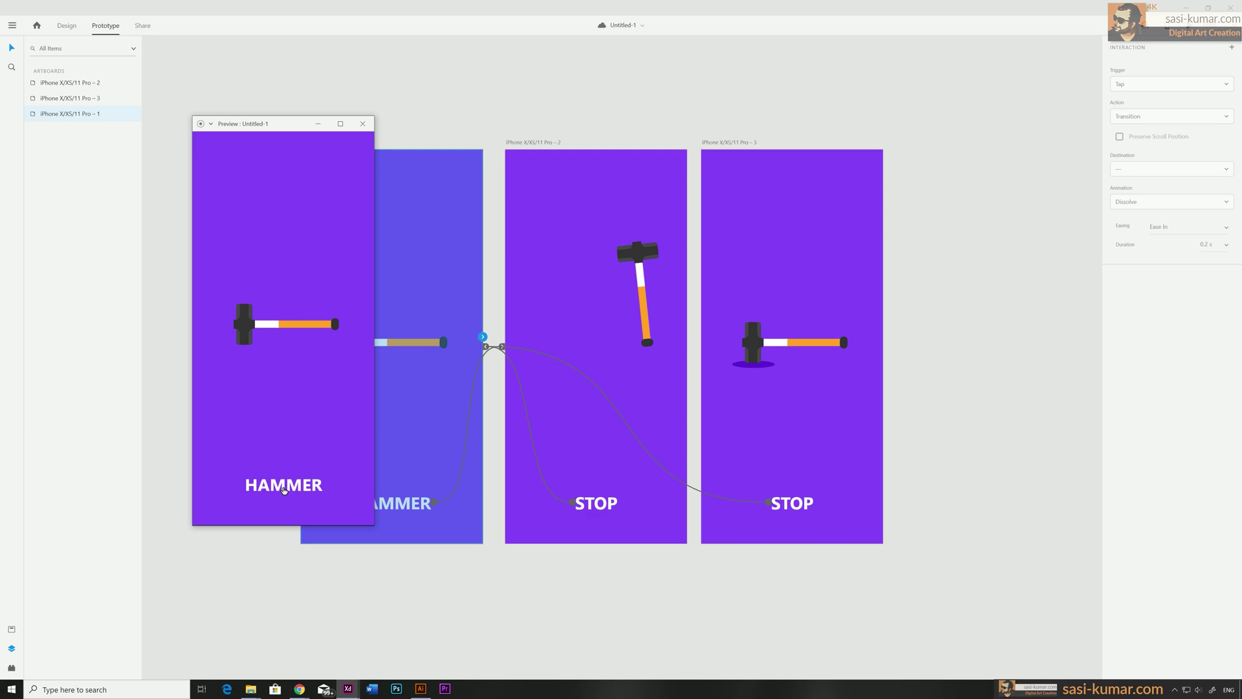
click(363, 123)
click(528, 111)
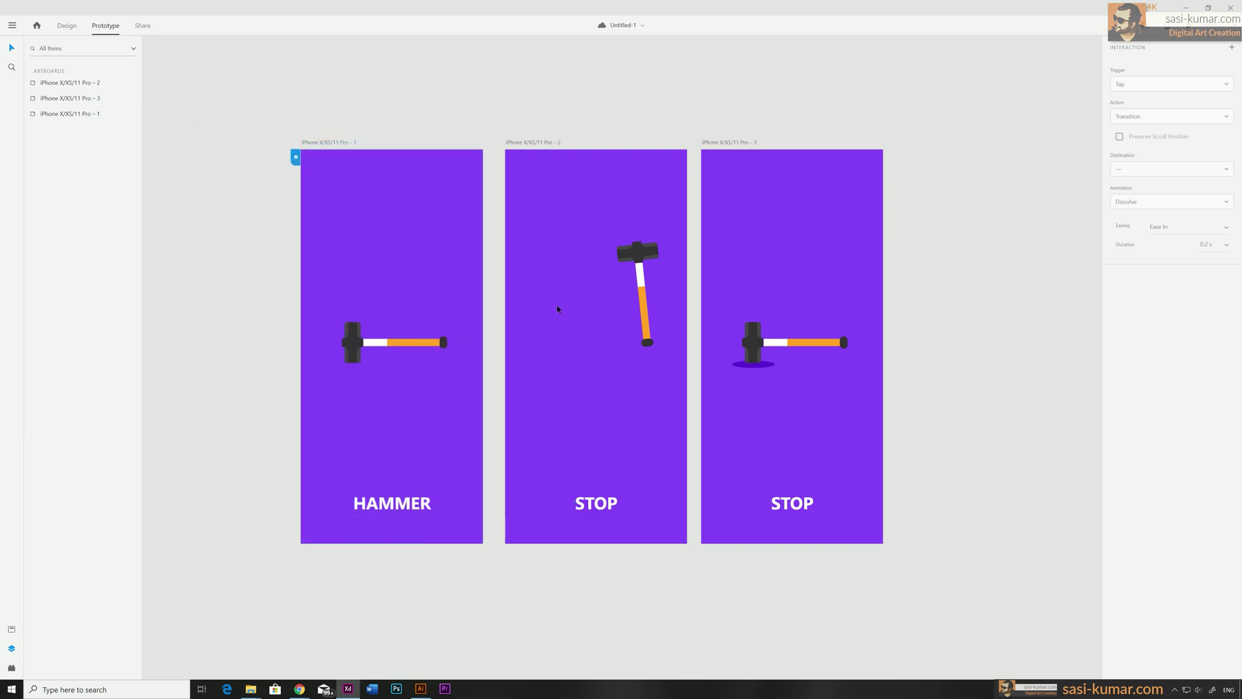